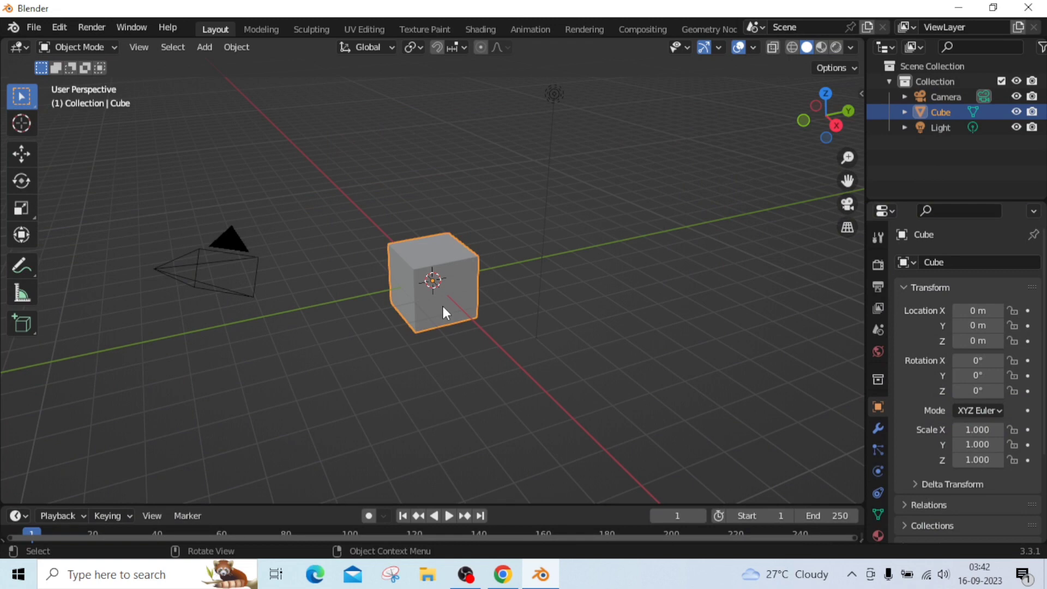
# Delete the default cube from the scene
pyautogui.press('shift')
pyautogui.press('x')
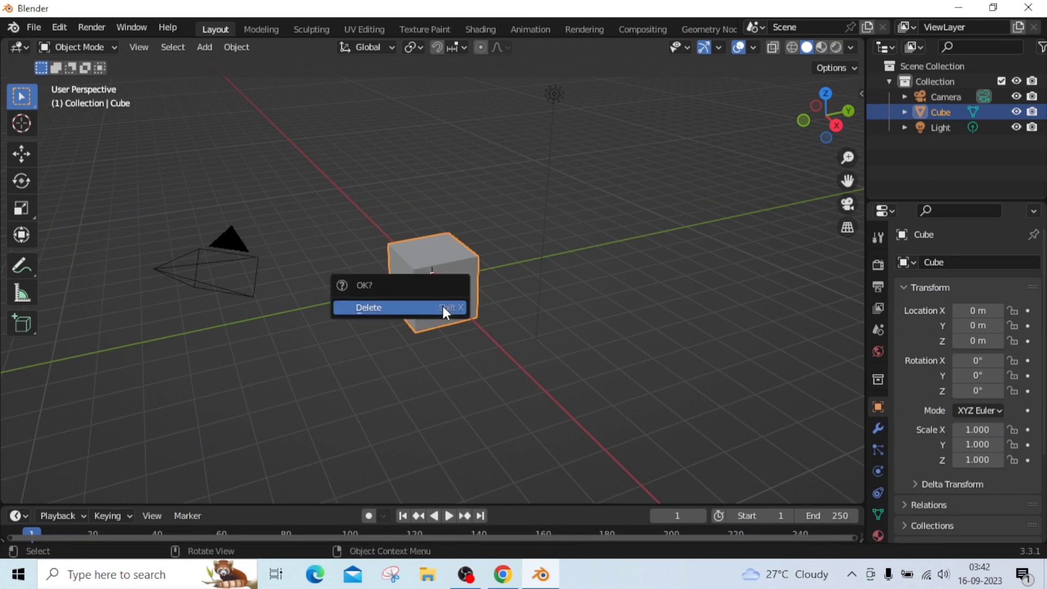
pyautogui.click(443, 309)
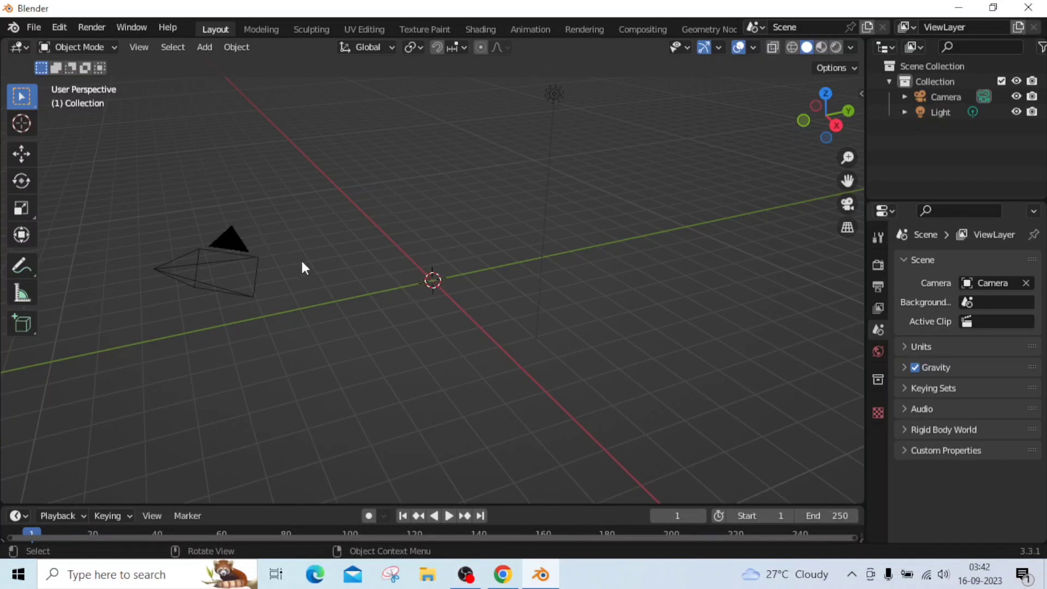
# Add a cylinder mesh at the world origin
pyautogui.hotkey('shift', 'a')
pyautogui.moveTo(325, 276)
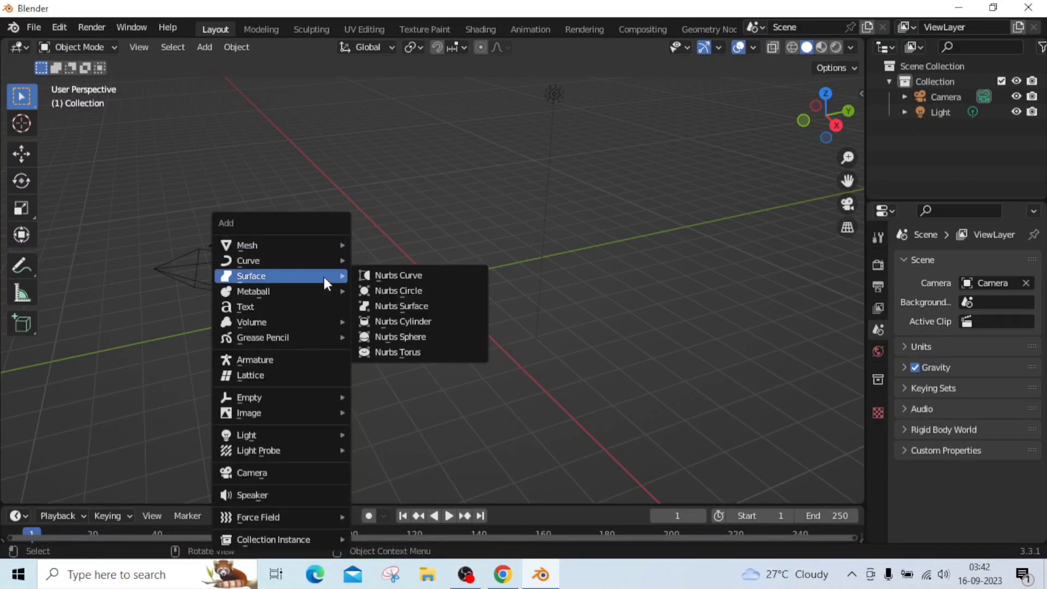
pyautogui.moveTo(285, 246)
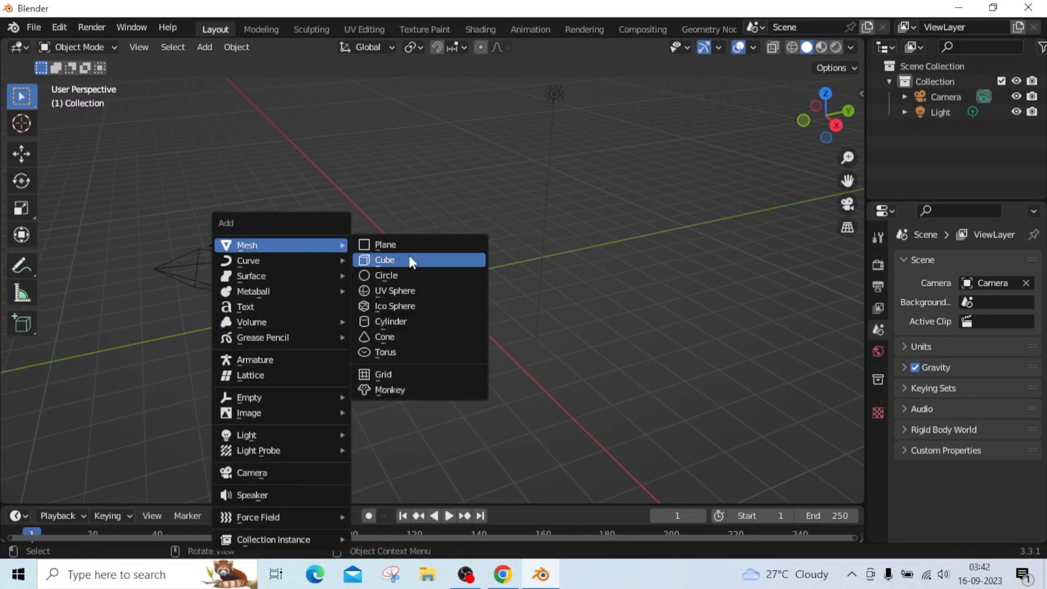
pyautogui.click(394, 321)
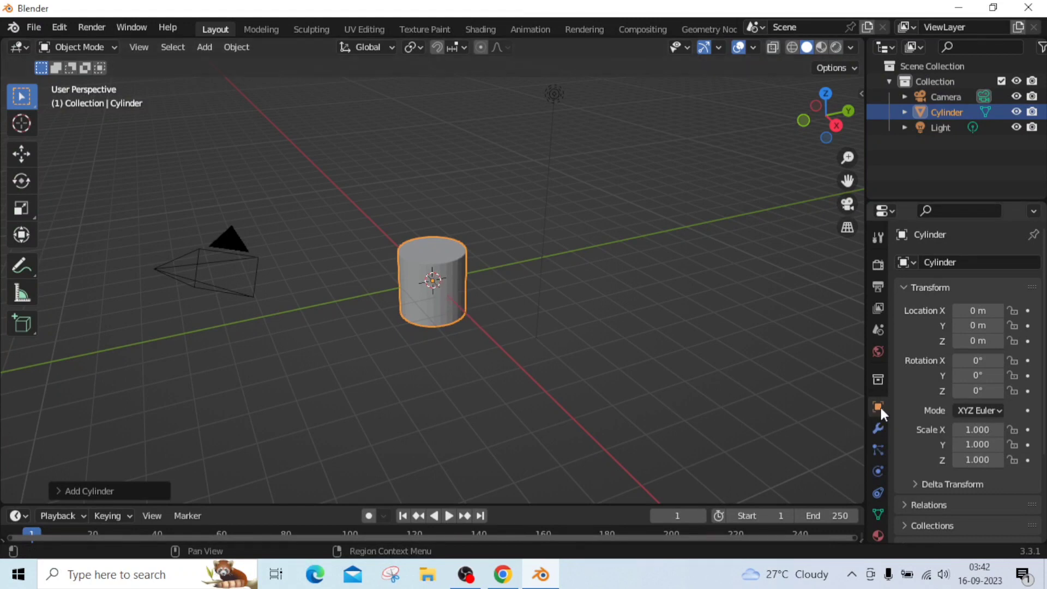
# Set the cylinder's scale to 3 in both X and Y
pyautogui.click(972, 429)
pyautogui.write('3')
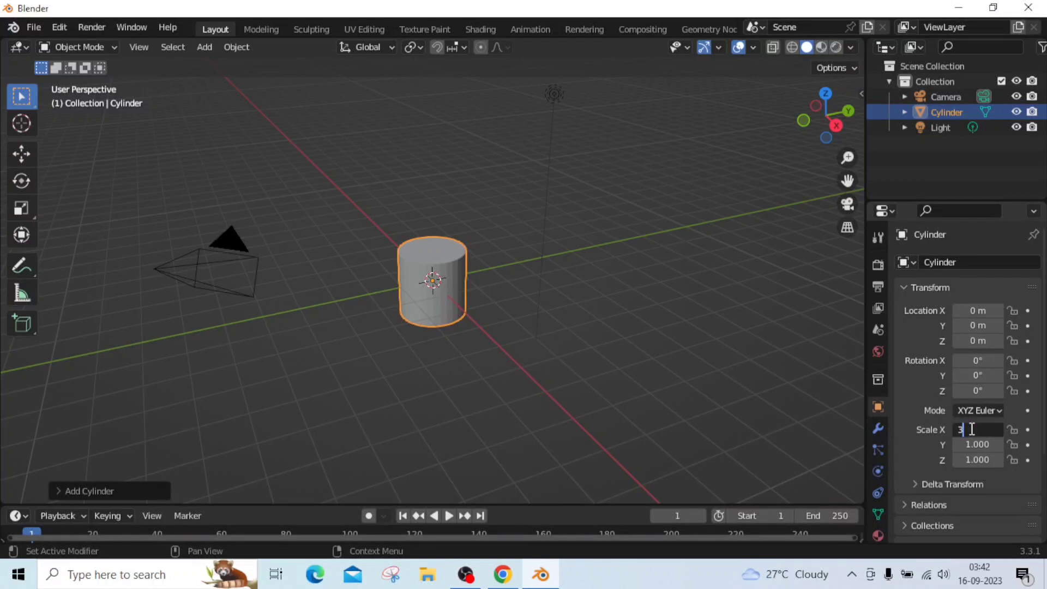
pyautogui.press('Return')
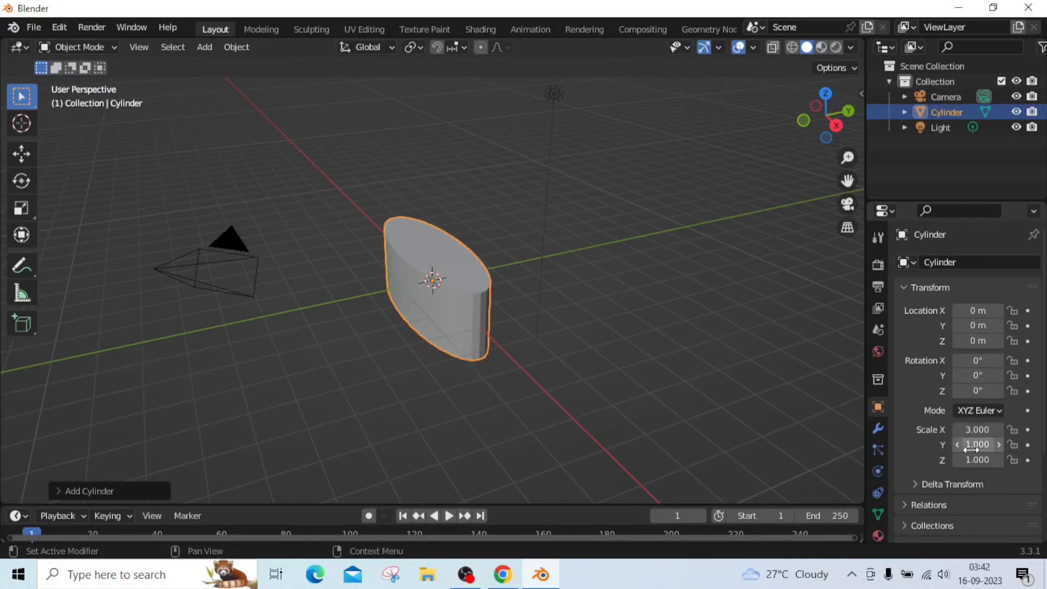
pyautogui.click(972, 445)
pyautogui.write('3')
pyautogui.press('Return')
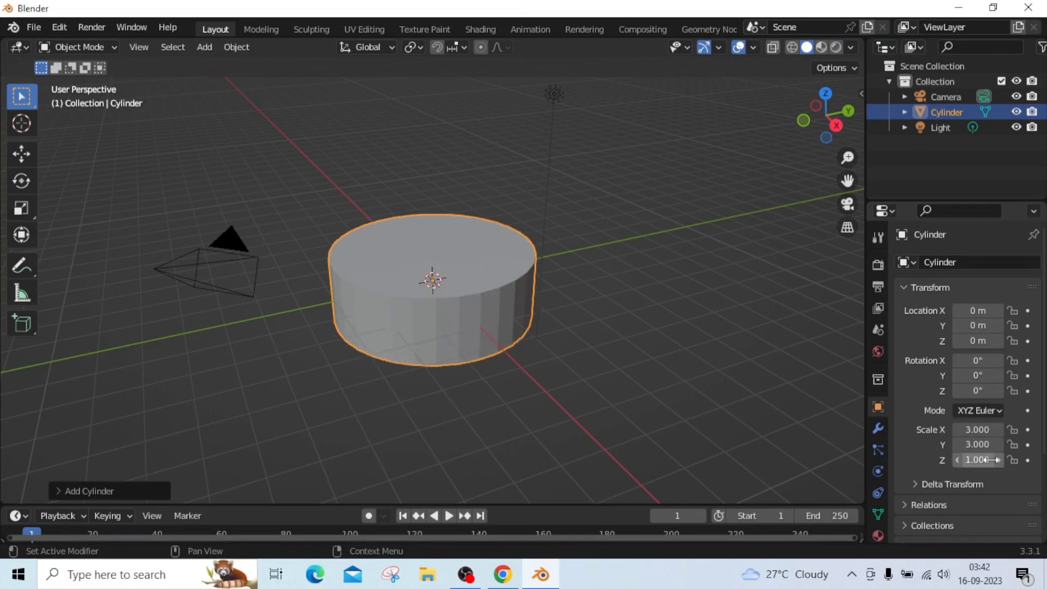
# Create a new material for the cylinder and turn off its use of nodes
pyautogui.click(877, 536)
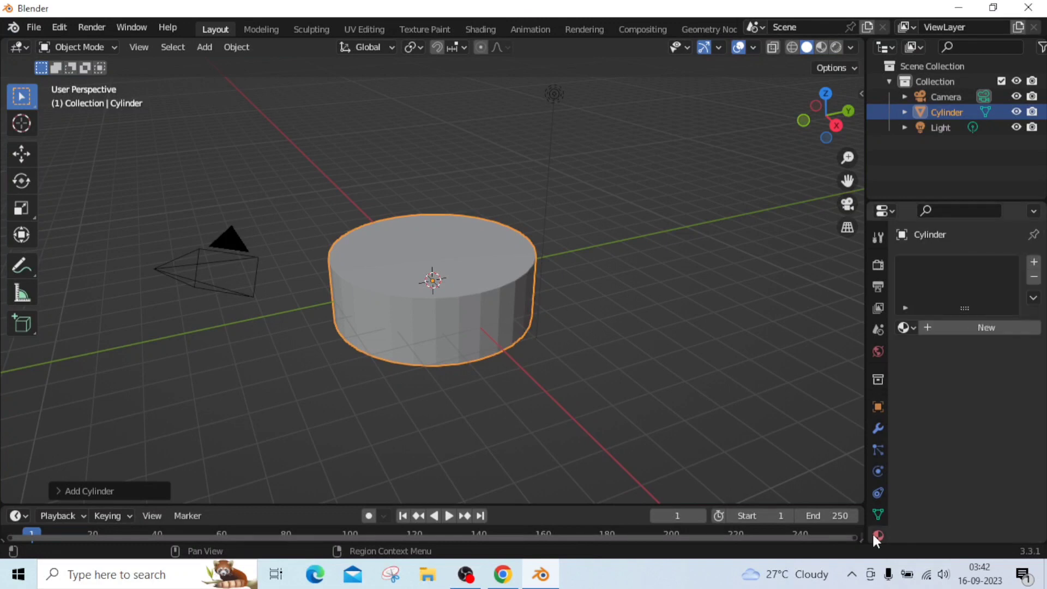
pyautogui.click(957, 329)
pyautogui.click(923, 394)
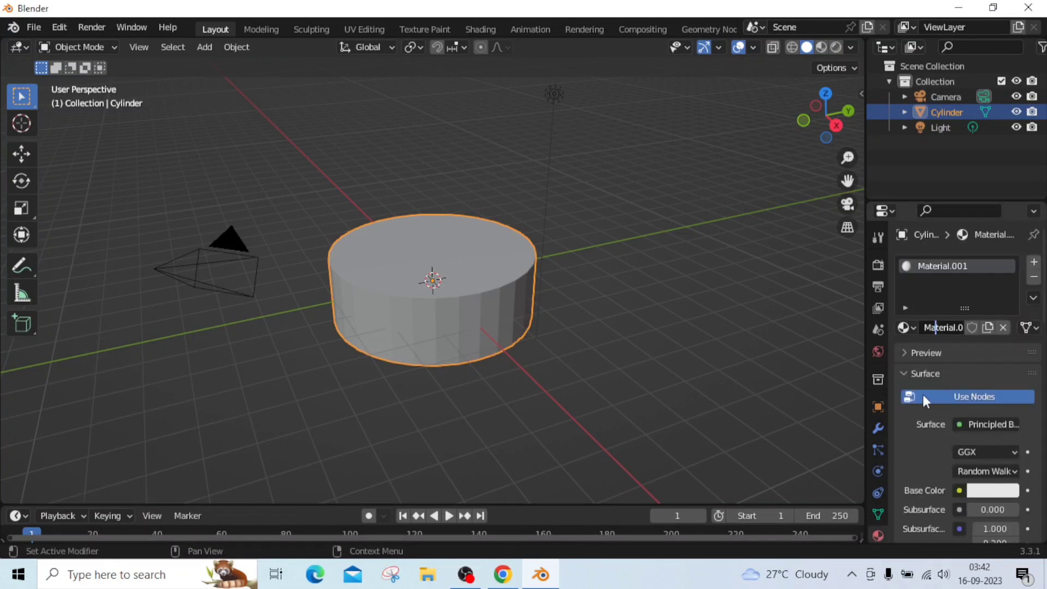
pyautogui.click(923, 394)
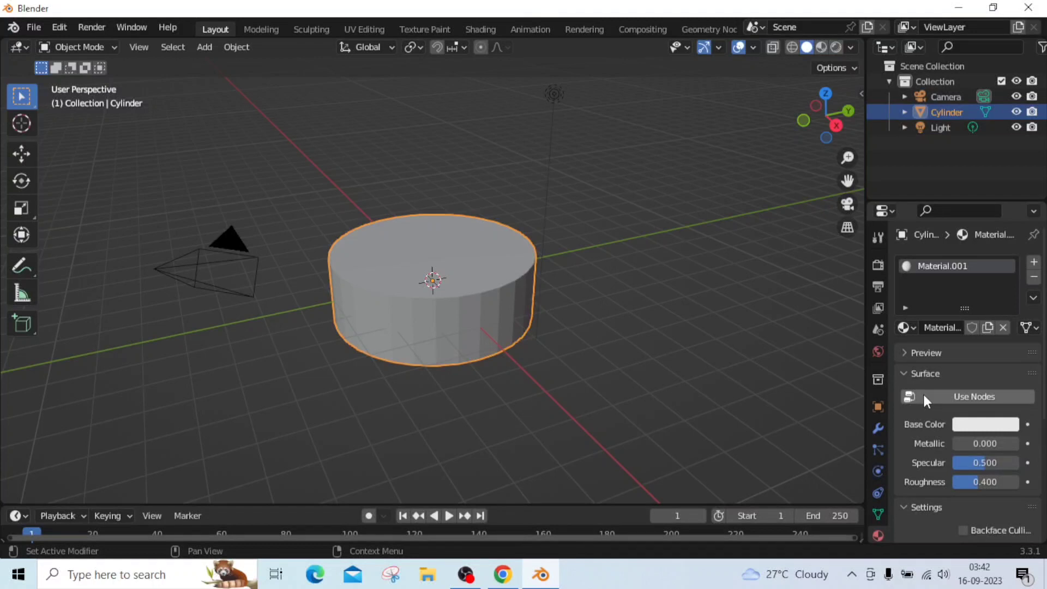
# Set the material's base color to cyan with RGB values R 0, G 1, B 1
pyautogui.click(967, 424)
pyautogui.click(916, 328)
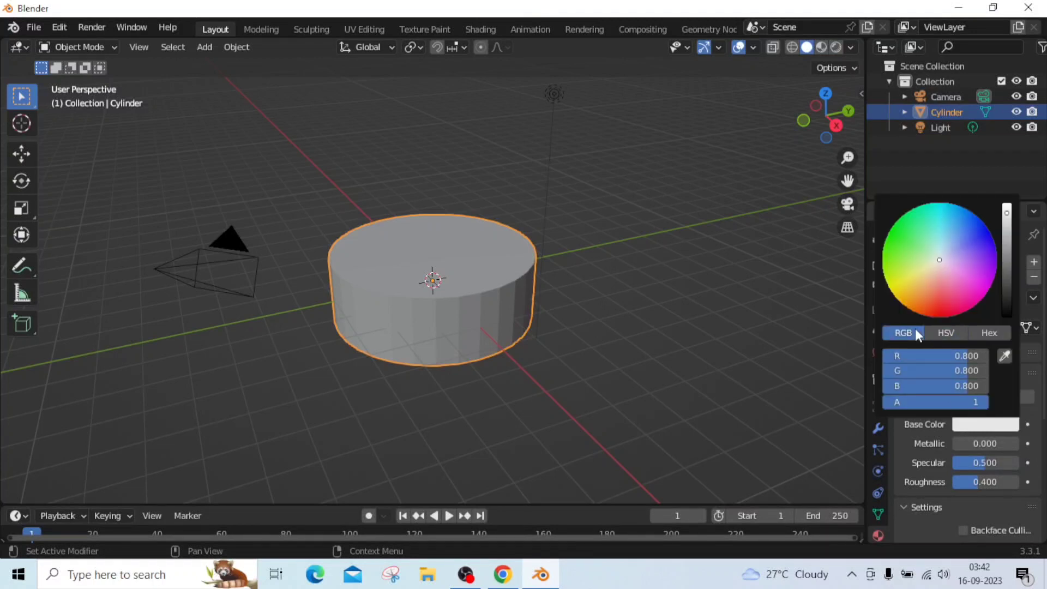
pyautogui.click(928, 355)
pyautogui.write('0')
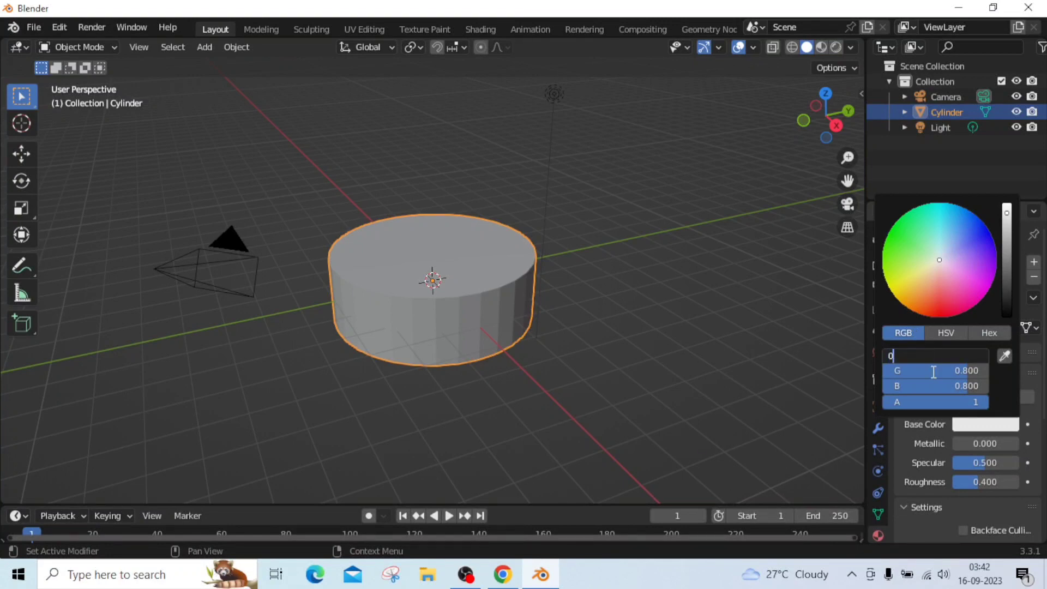
pyautogui.press('Tab')
pyautogui.write('1')
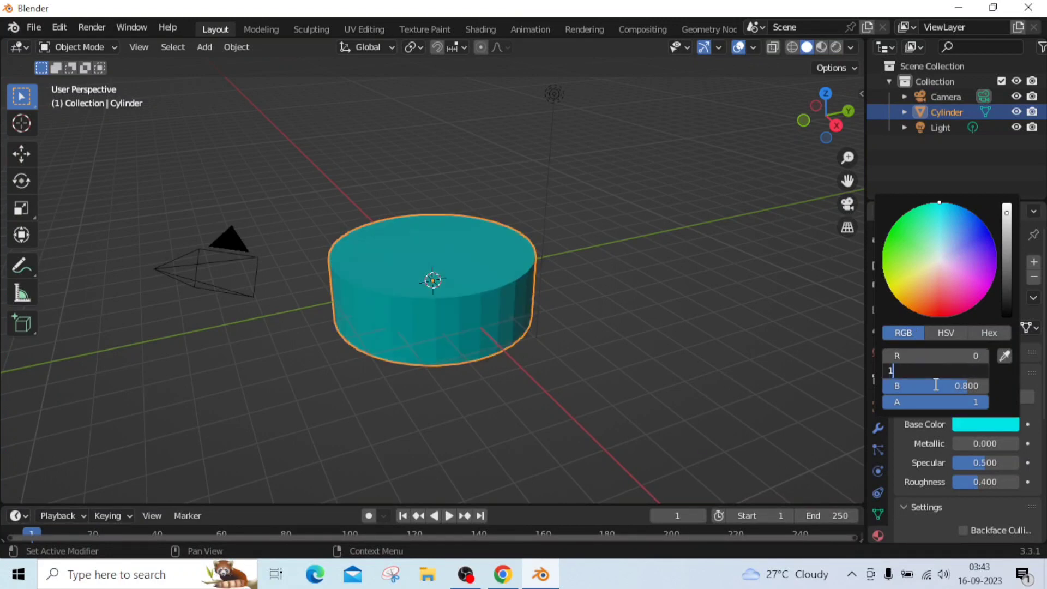
pyautogui.press('Tab')
pyautogui.write('1')
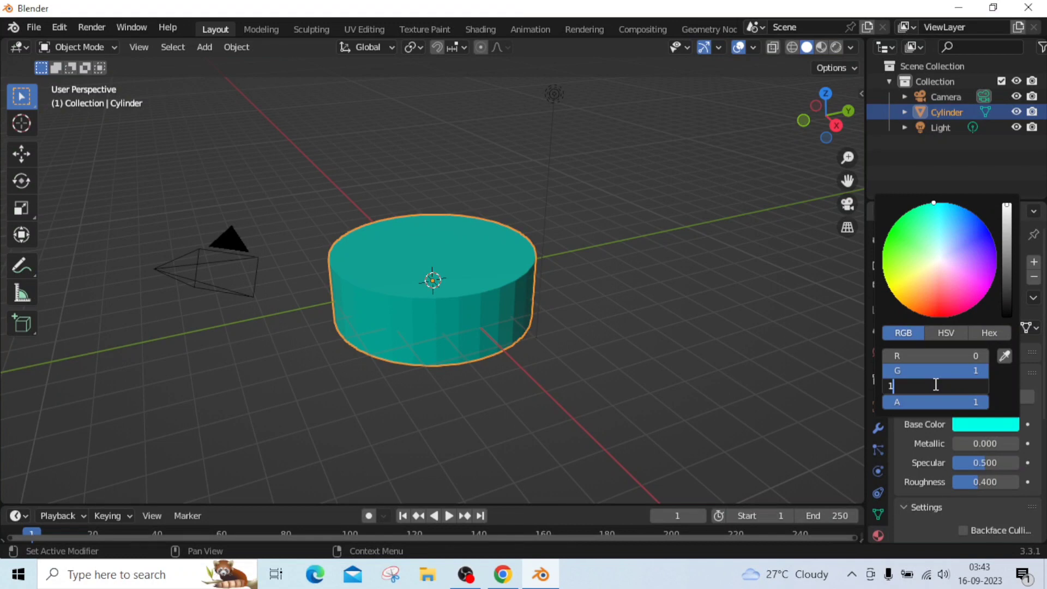
pyautogui.press('Return')
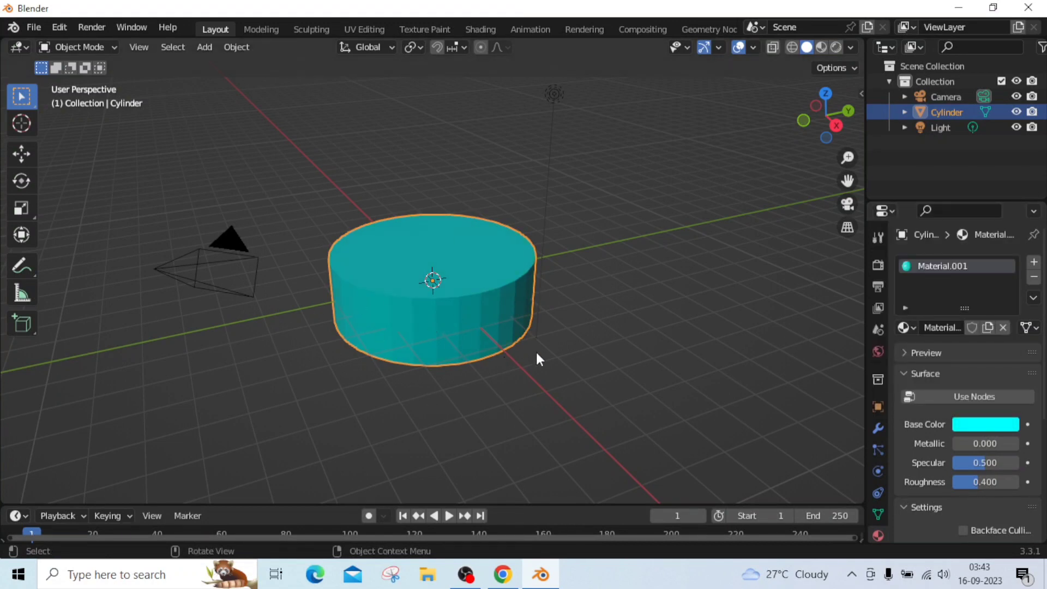
# Add a second cylinder and set its Z location to 2 m so it sits on the cyan one
pyautogui.hotkey('shift', 'a')
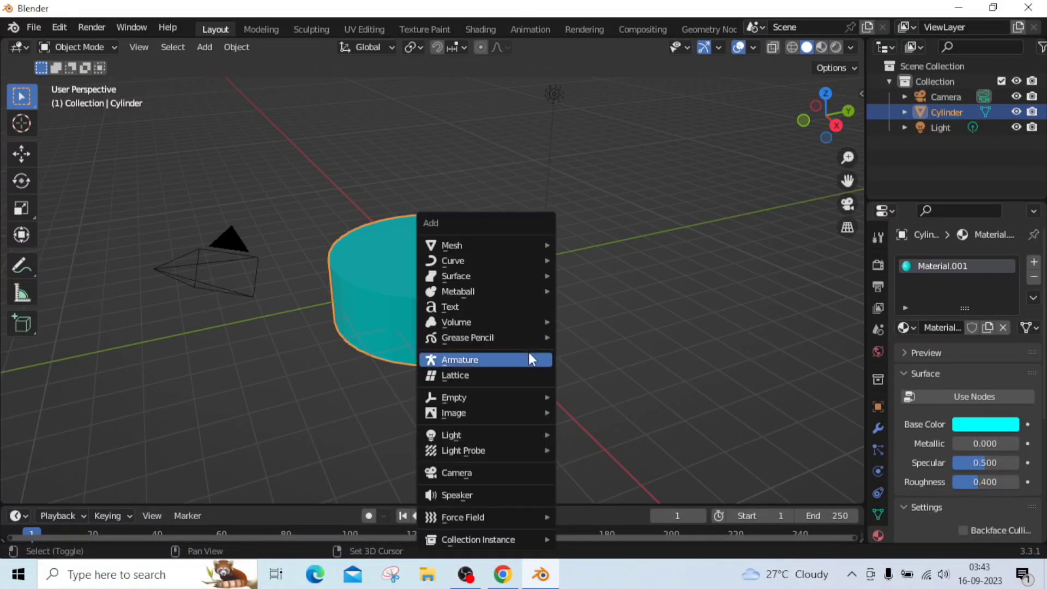
pyautogui.moveTo(526, 247)
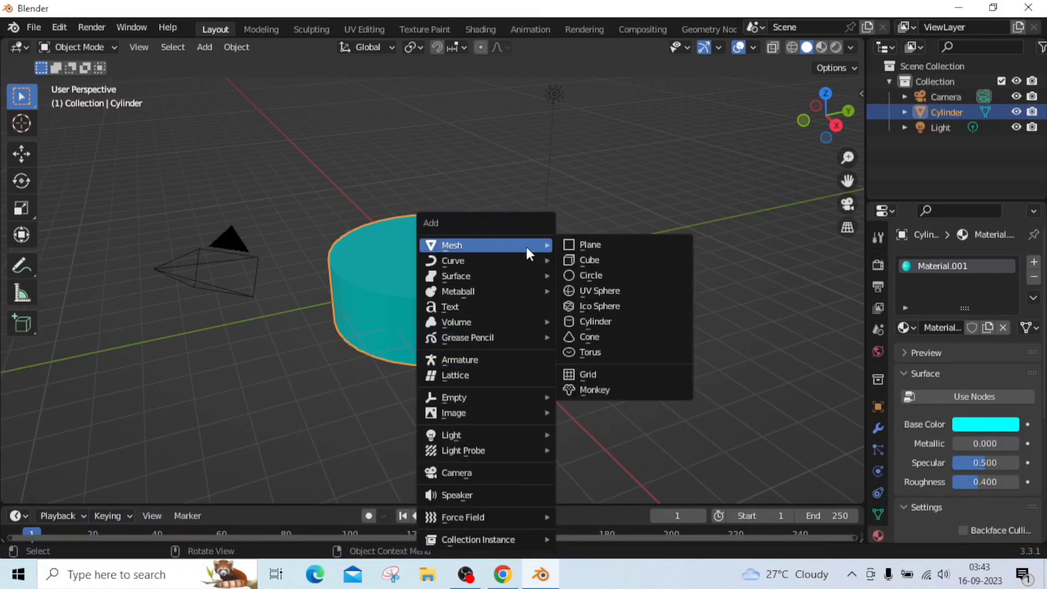
pyautogui.click(599, 323)
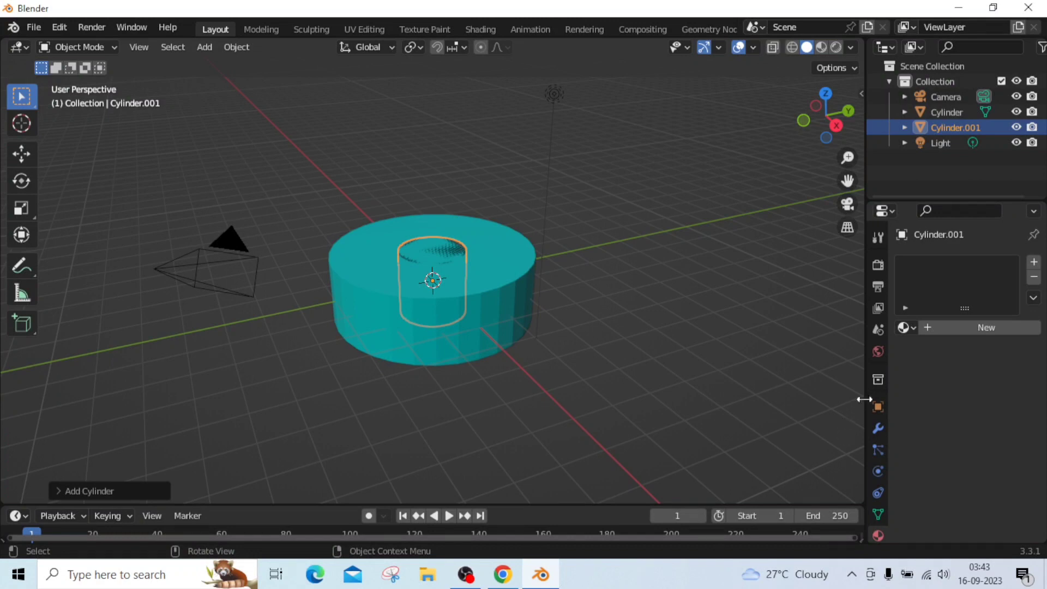
pyautogui.click(838, 123)
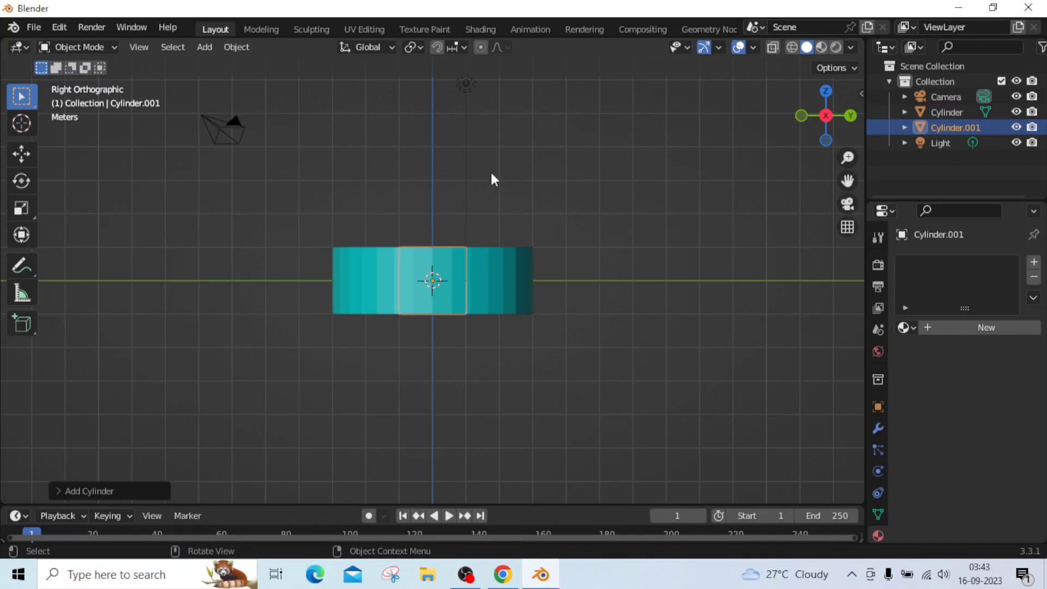
pyautogui.click(876, 404)
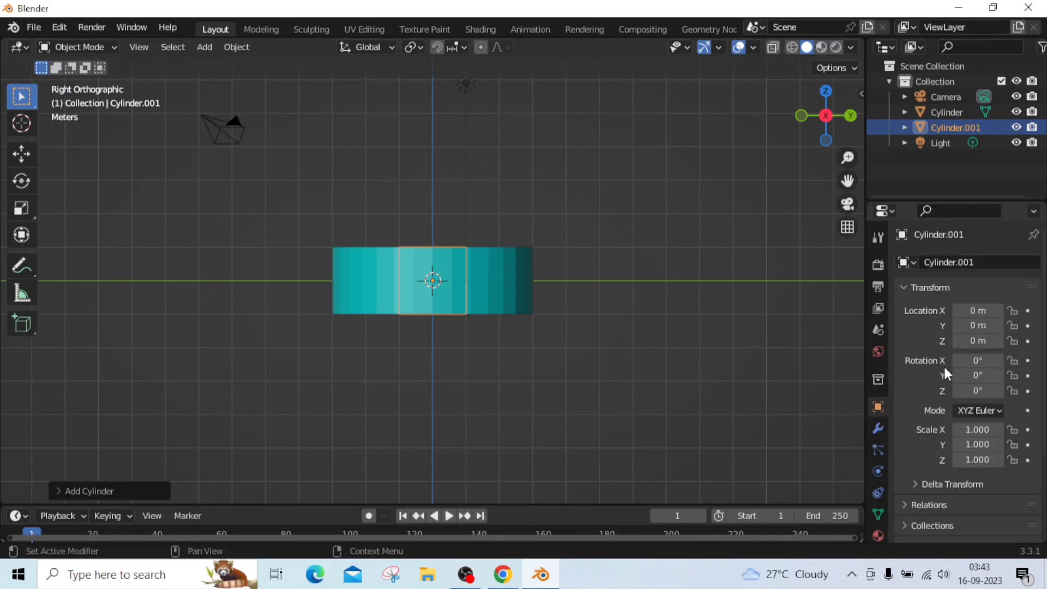
pyautogui.click(974, 342)
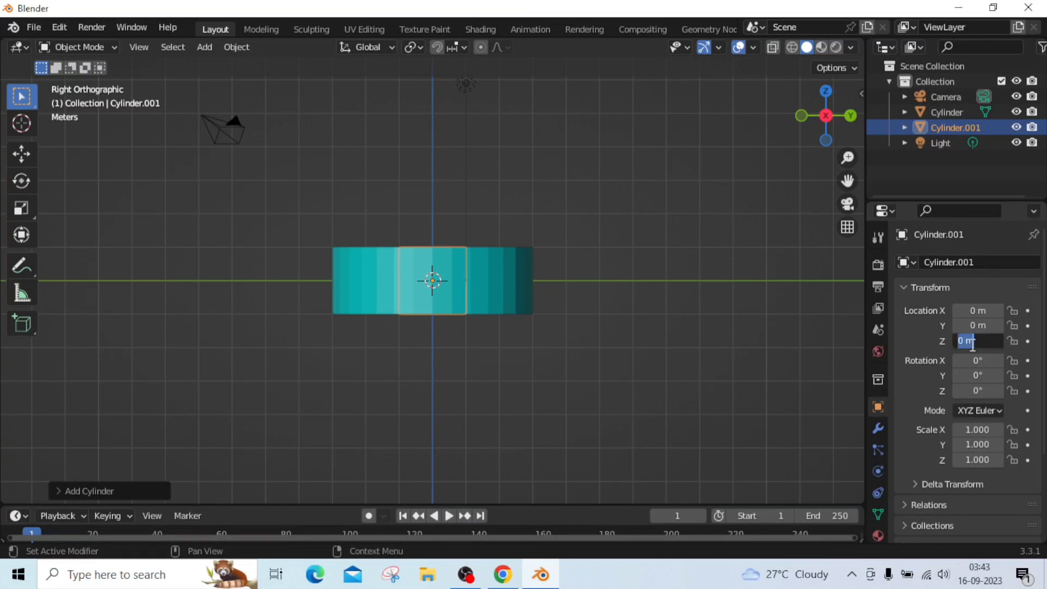
pyautogui.write('2')
pyautogui.press('Return')
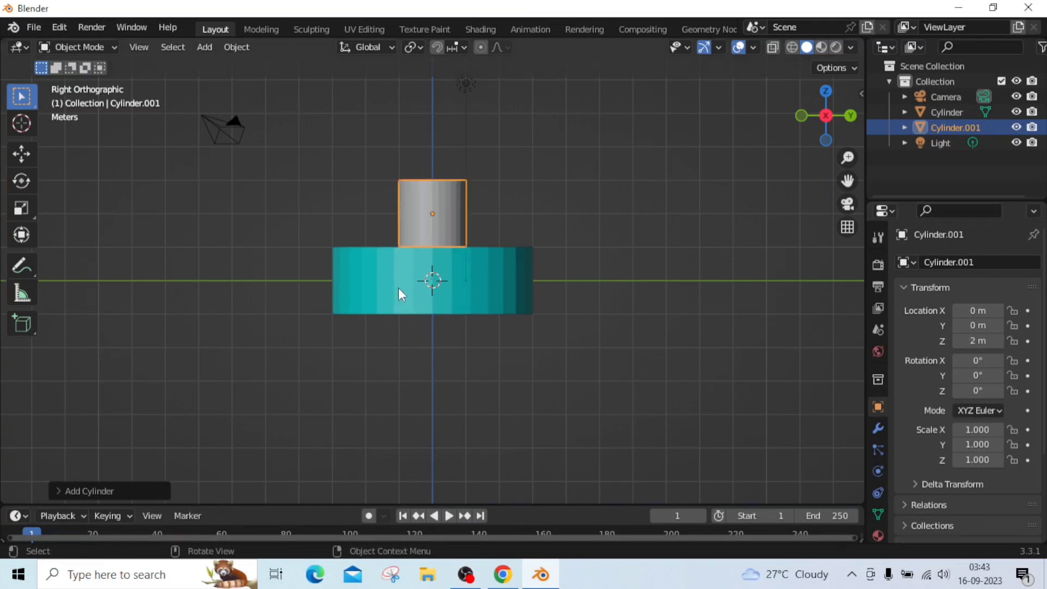
# Set the upper cylinder's scale to 2 in both X and Y
pyautogui.click(967, 429)
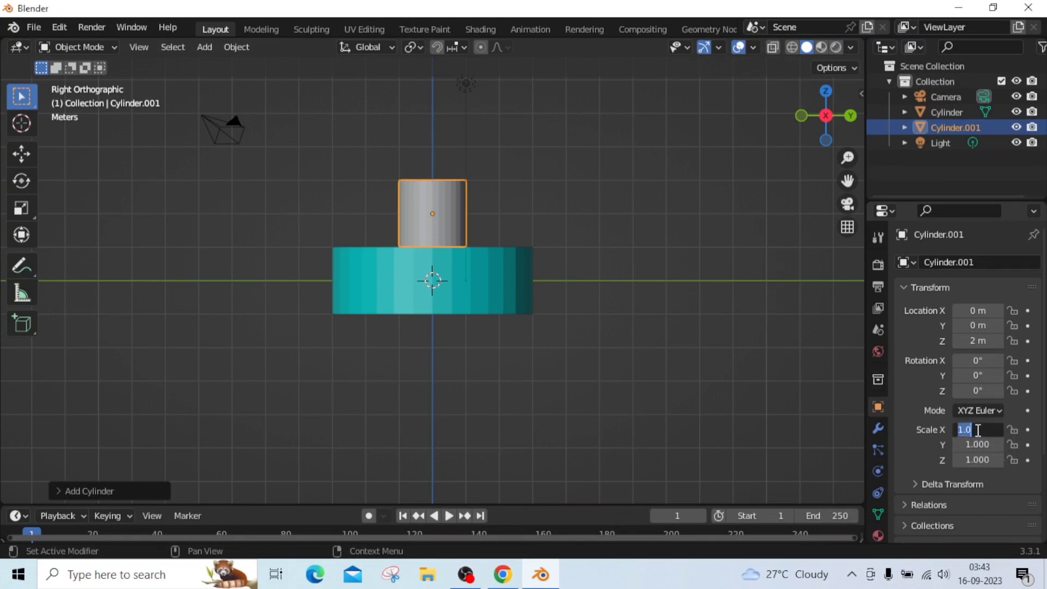
pyautogui.write('2')
pyautogui.press('Return')
pyautogui.click(980, 446)
pyautogui.write('2')
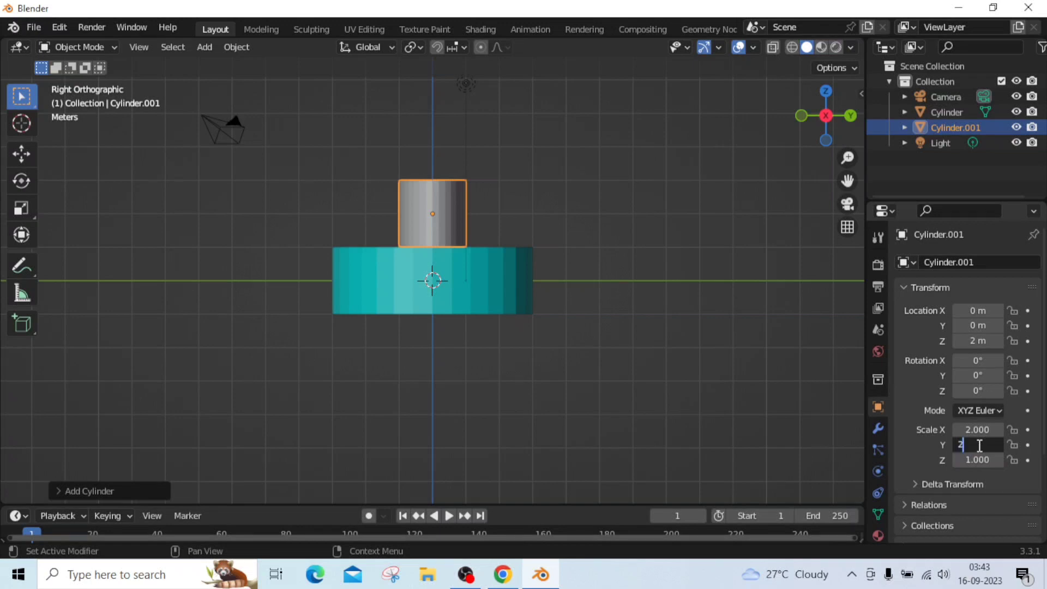
pyautogui.press('Return')
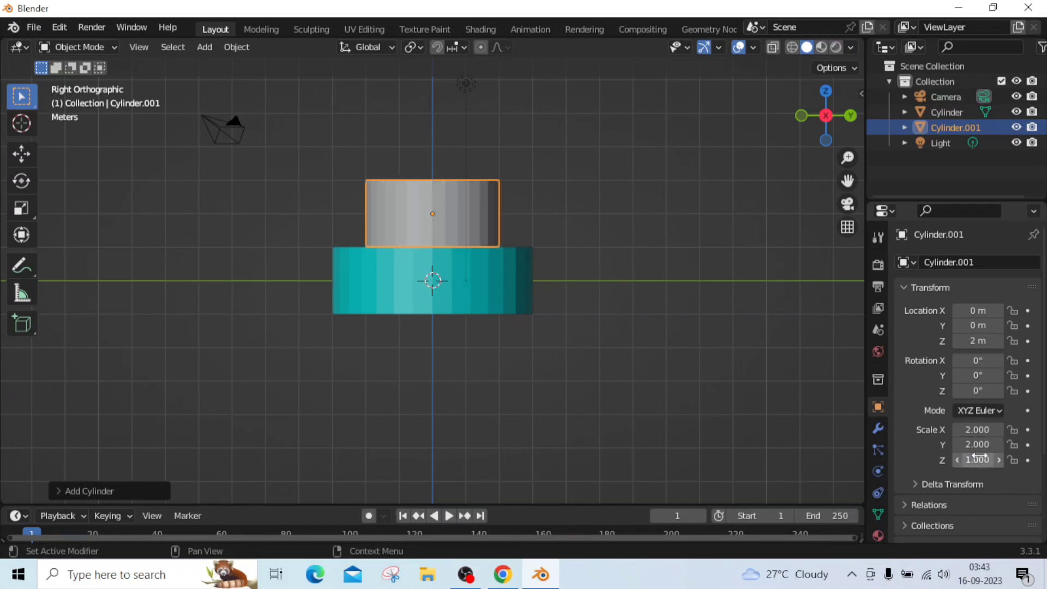
# Give the upper cylinder a new material with nodes turned off and a magenta-pink base color
pyautogui.click(878, 536)
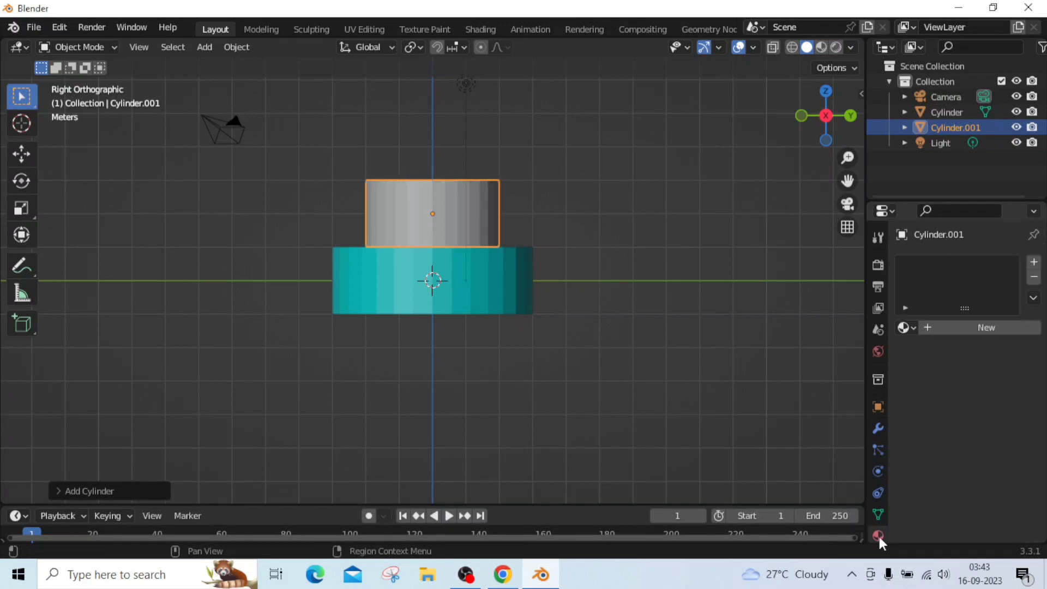
pyautogui.click(950, 328)
pyautogui.click(949, 327)
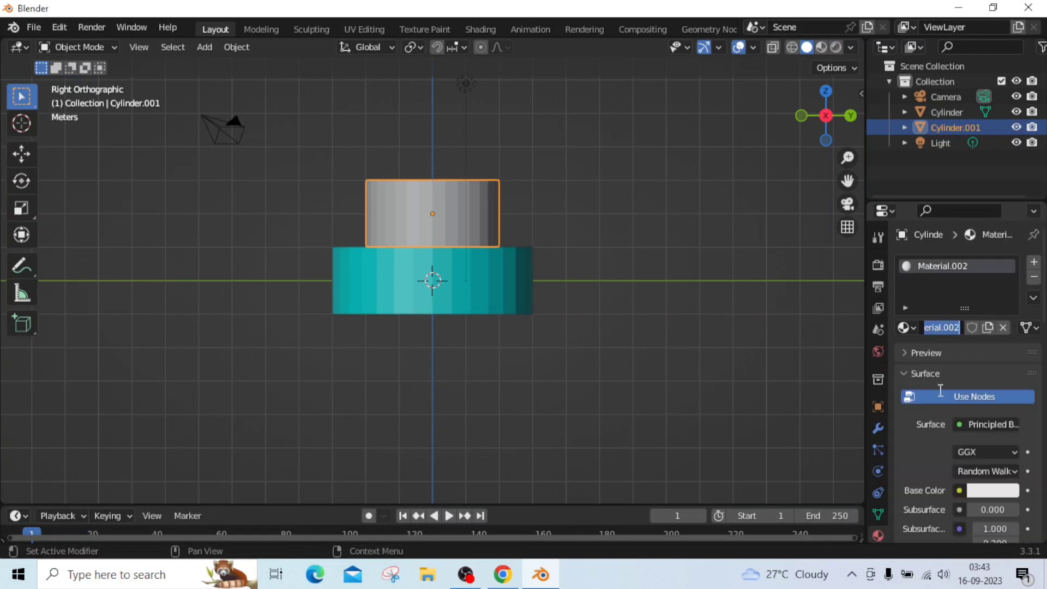
pyautogui.click(914, 397)
pyautogui.click(917, 396)
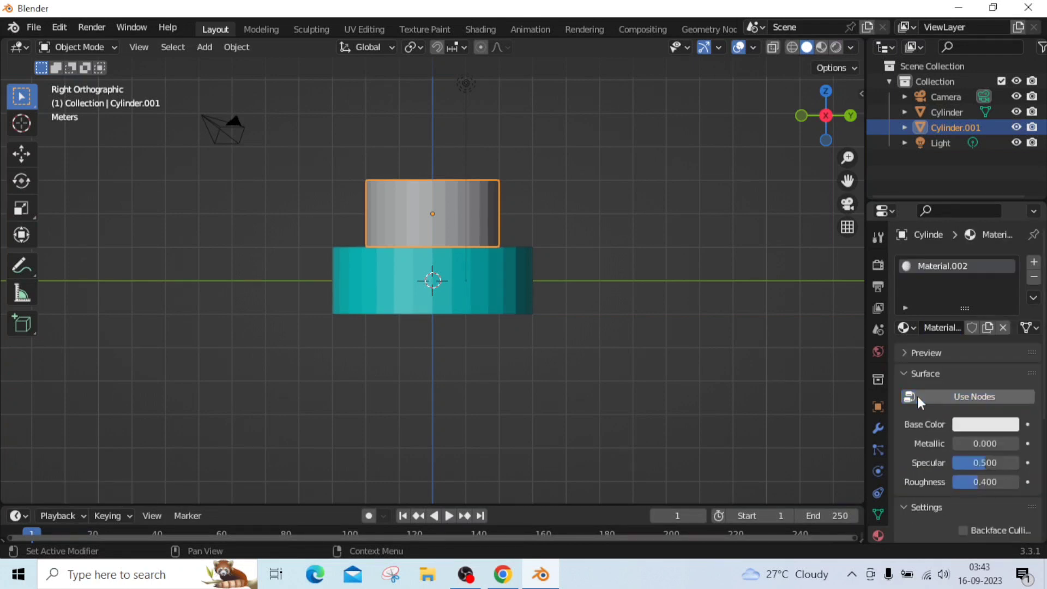
pyautogui.click(989, 426)
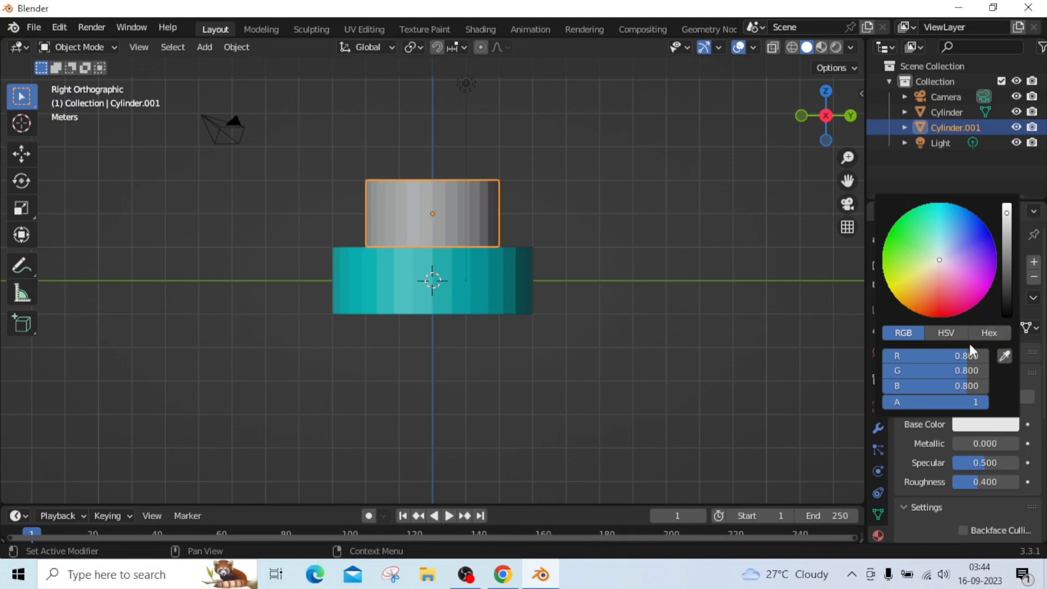
pyautogui.click(974, 293)
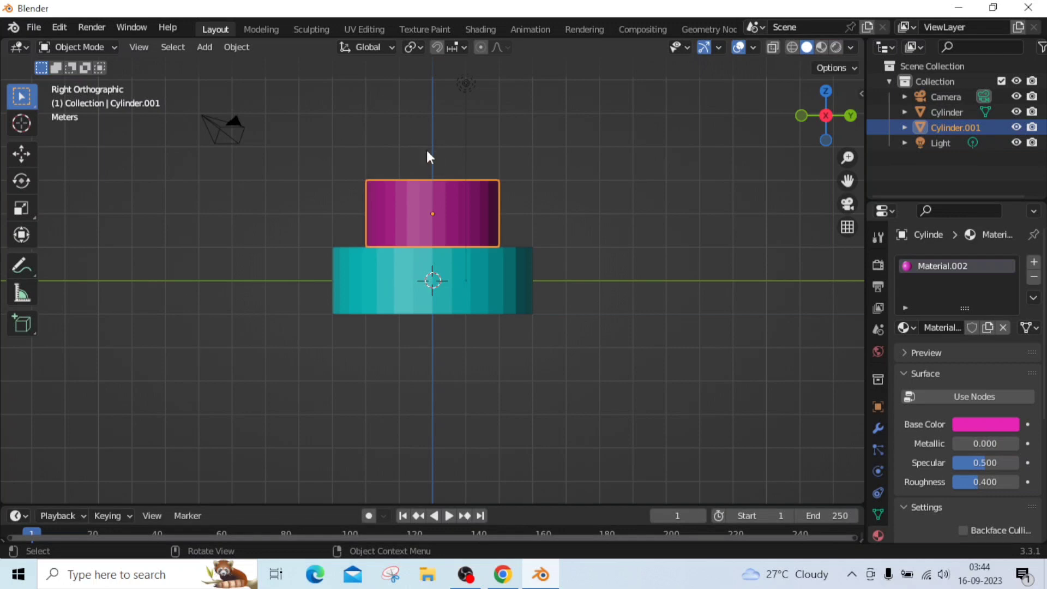
# Add a cube and set its scale to 0.2 in both X and Y to form a thin candle
pyautogui.hotkey('shift', 'a')
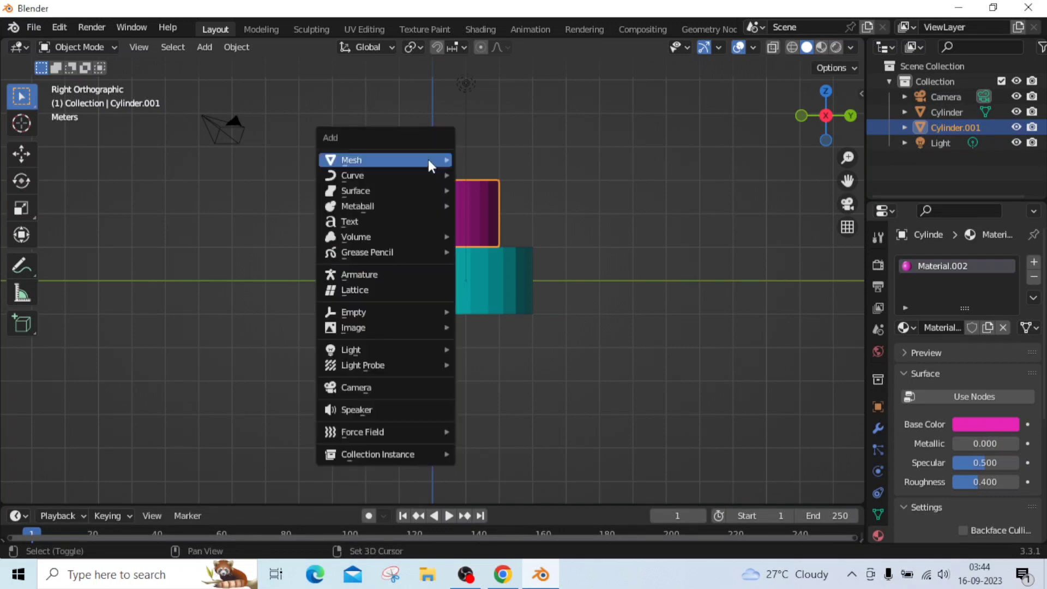
pyautogui.moveTo(431, 164)
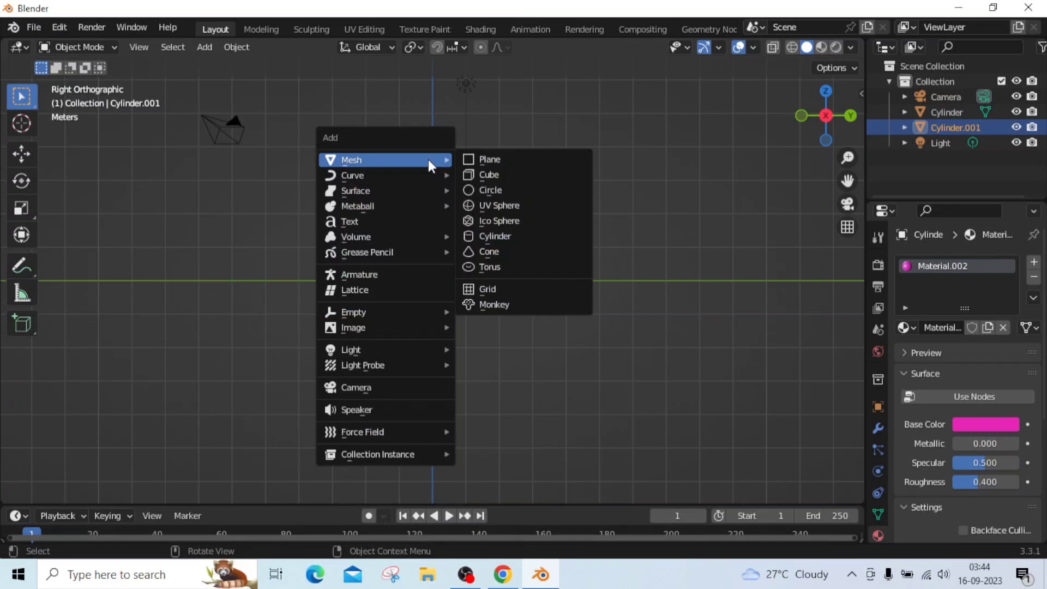
pyautogui.click(477, 175)
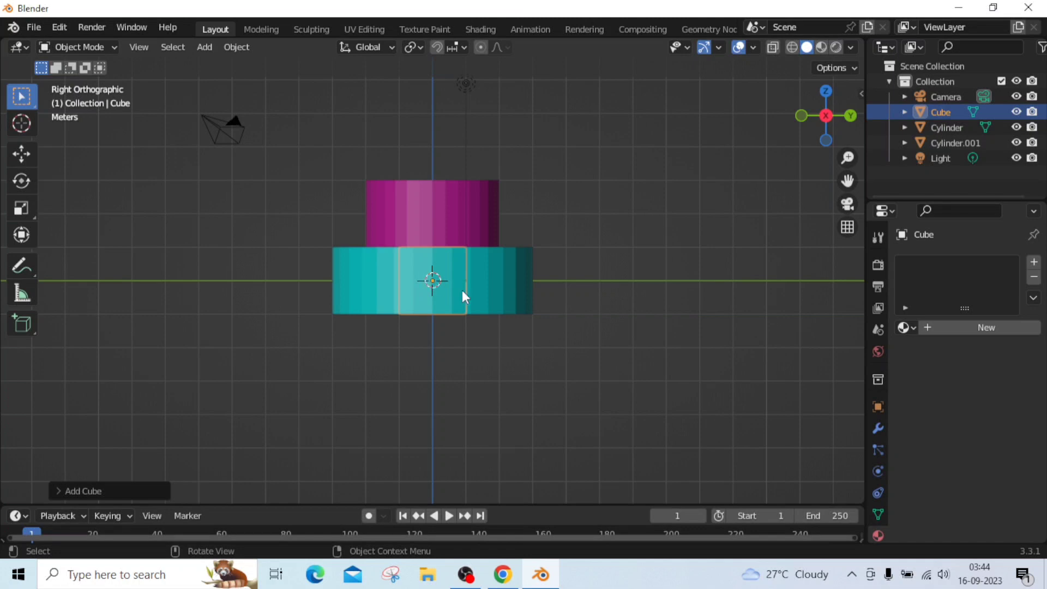
pyautogui.click(878, 408)
pyautogui.click(971, 430)
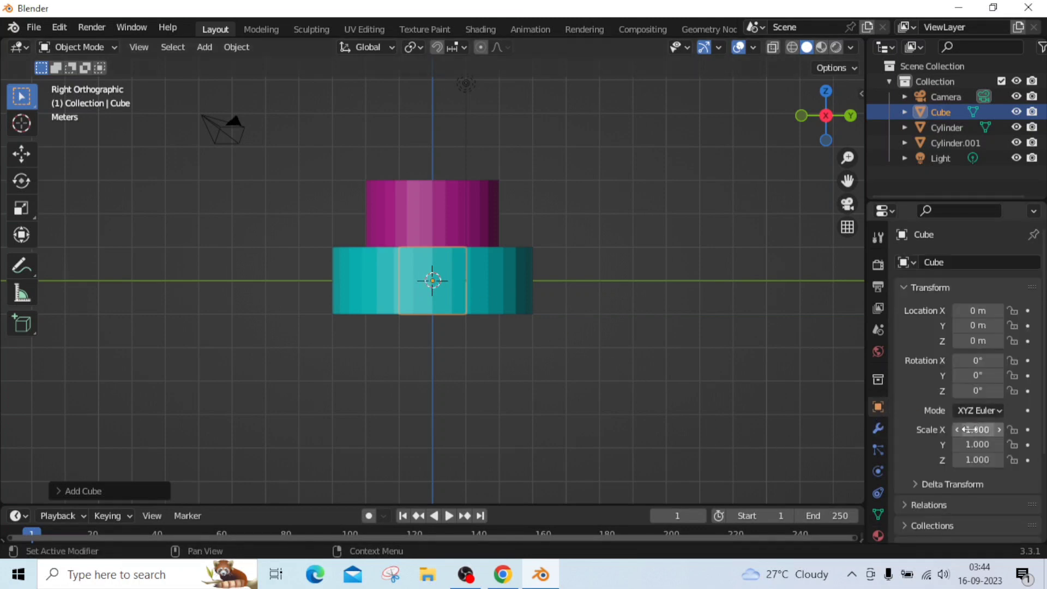
pyautogui.write('0.')
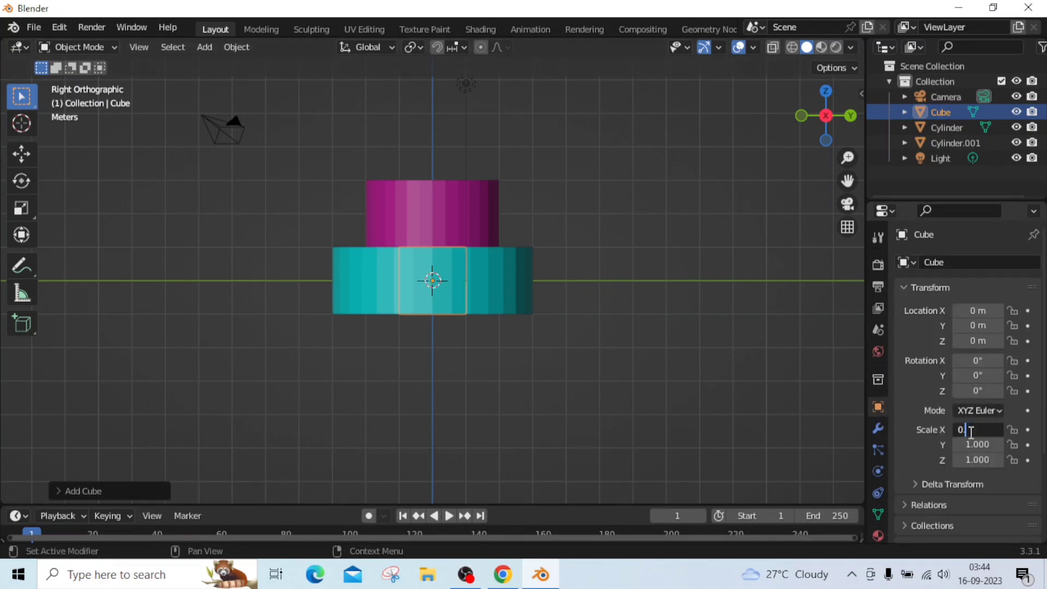
pyautogui.write('2')
pyautogui.click(972, 445)
pyautogui.write('0.')
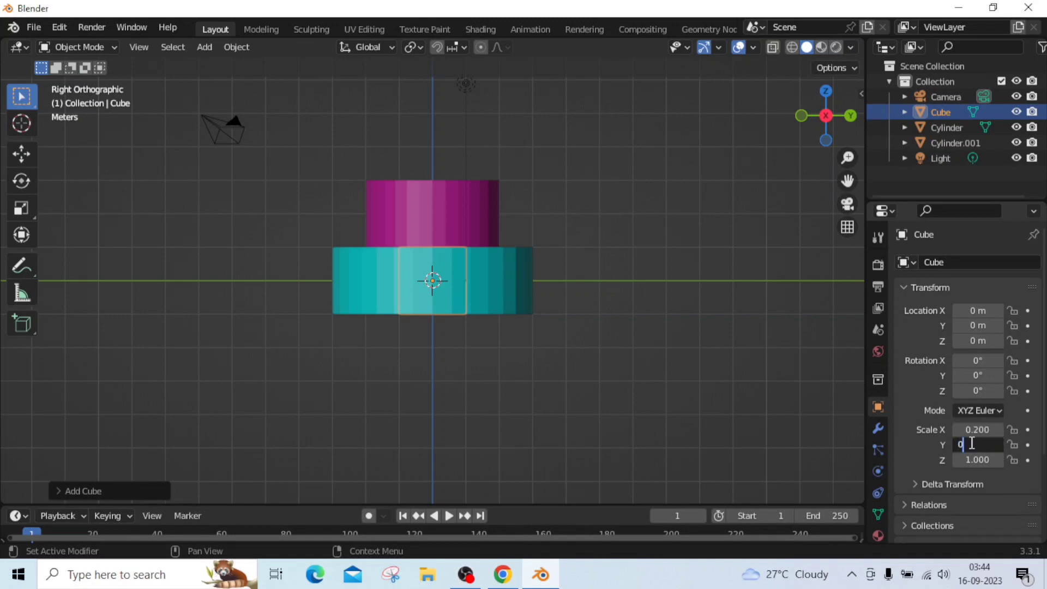
pyautogui.write('2')
pyautogui.press('Return')
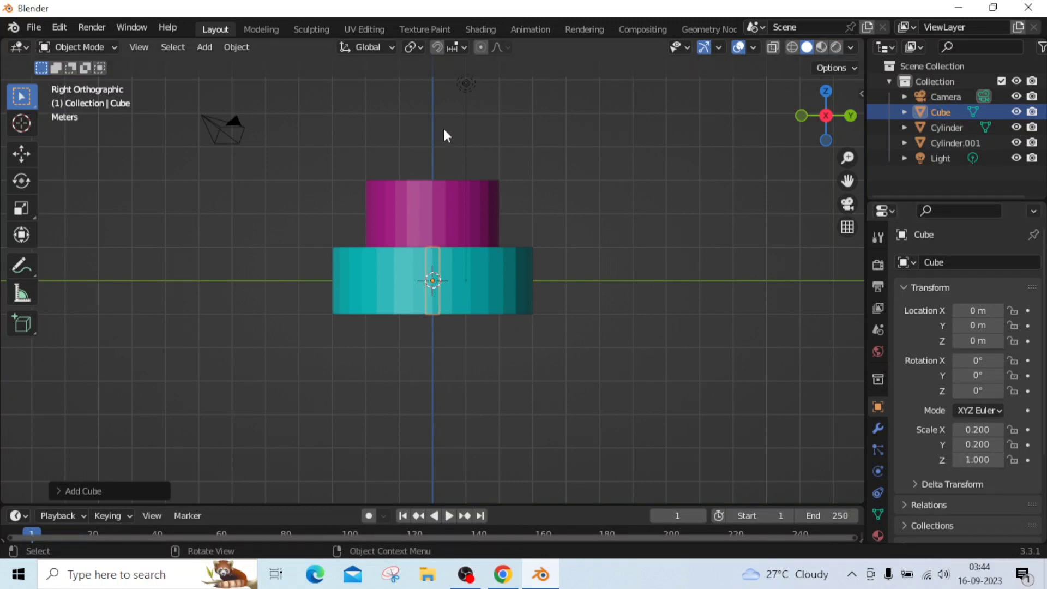
# Set the thin cube's Z location to 4 m so it stands on the magenta cylinder
pyautogui.click(979, 341)
pyautogui.write('4')
pyautogui.press('Return')
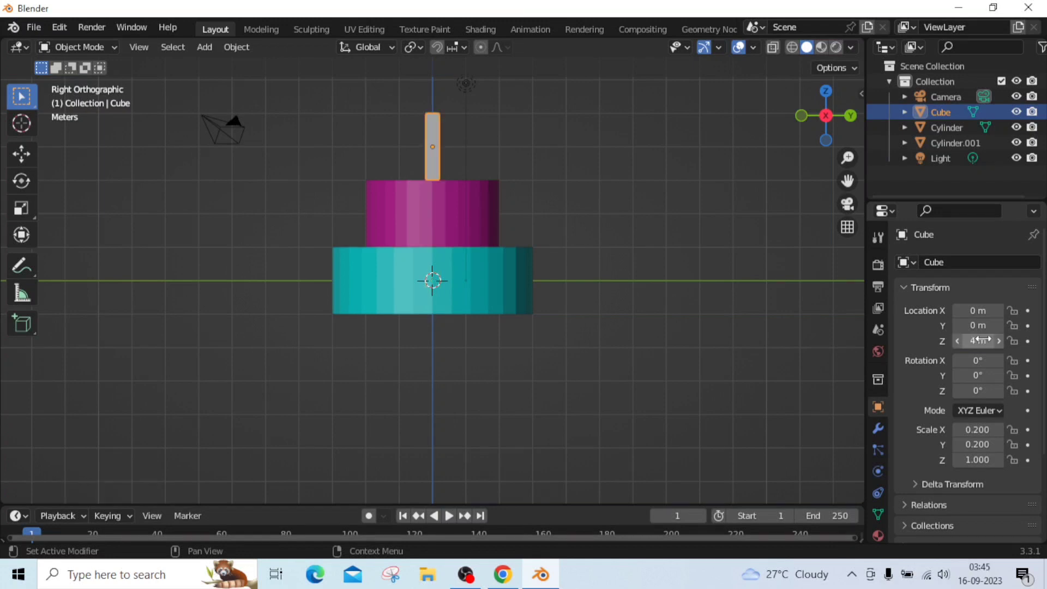
# Give the thin cube a new material with nodes turned off and a light pink base color
pyautogui.click(879, 536)
pyautogui.doubleClick(945, 329)
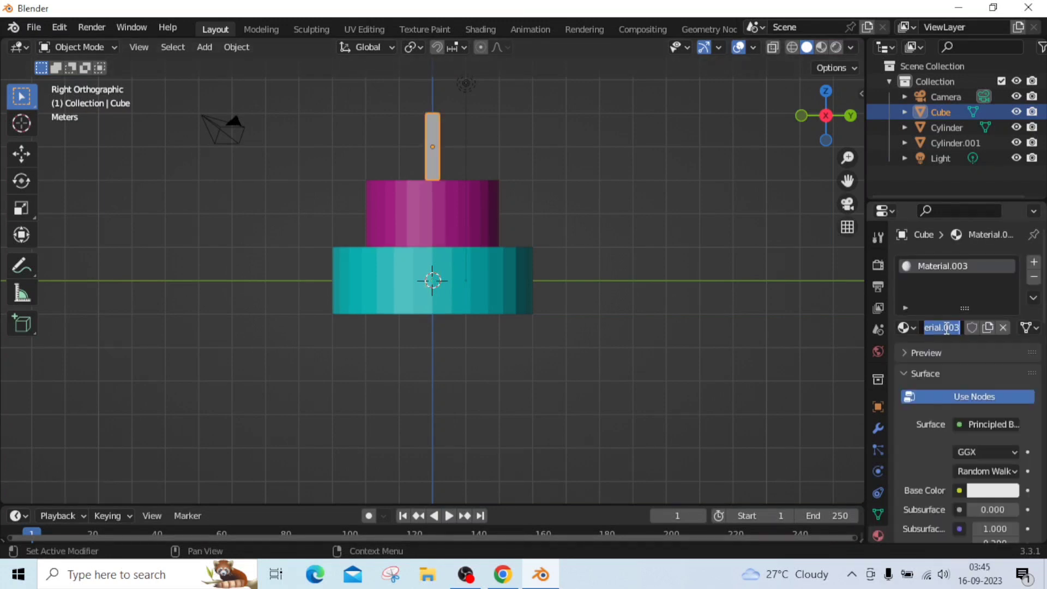
pyautogui.click(950, 398)
pyautogui.click(965, 424)
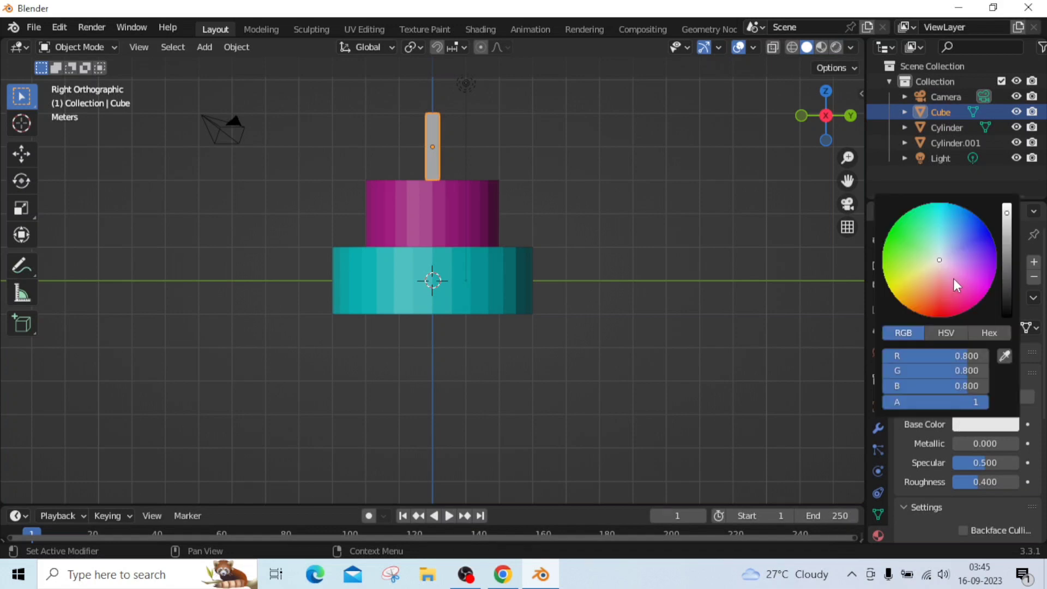
pyautogui.click(950, 283)
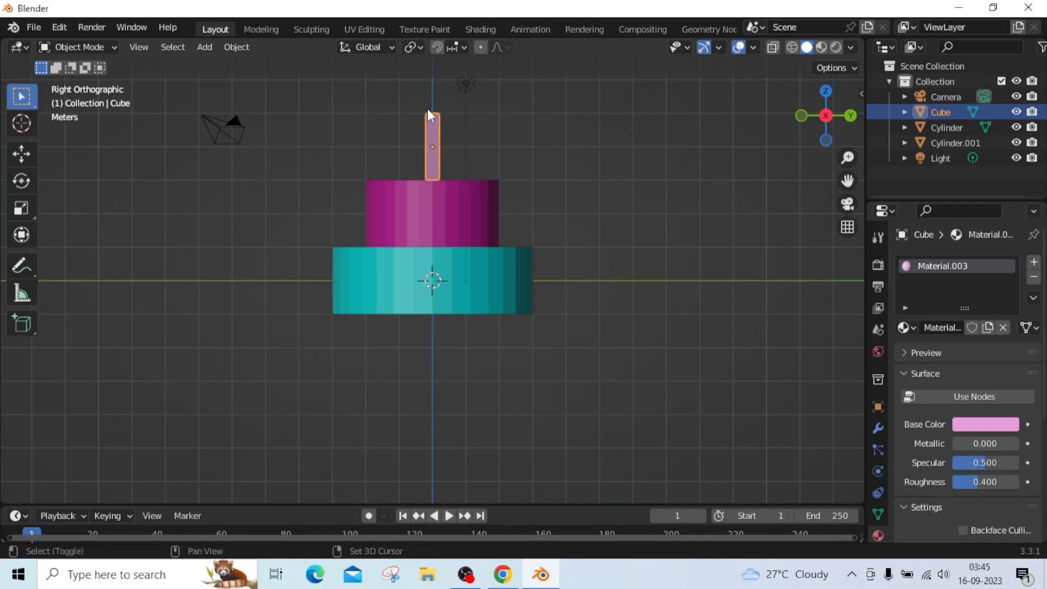
# Add a UV sphere and set its scale to 0.2 in X and Y and 0.7 in Z to form a flame
pyautogui.hotkey('shift', 'a')
pyautogui.moveTo(426, 106)
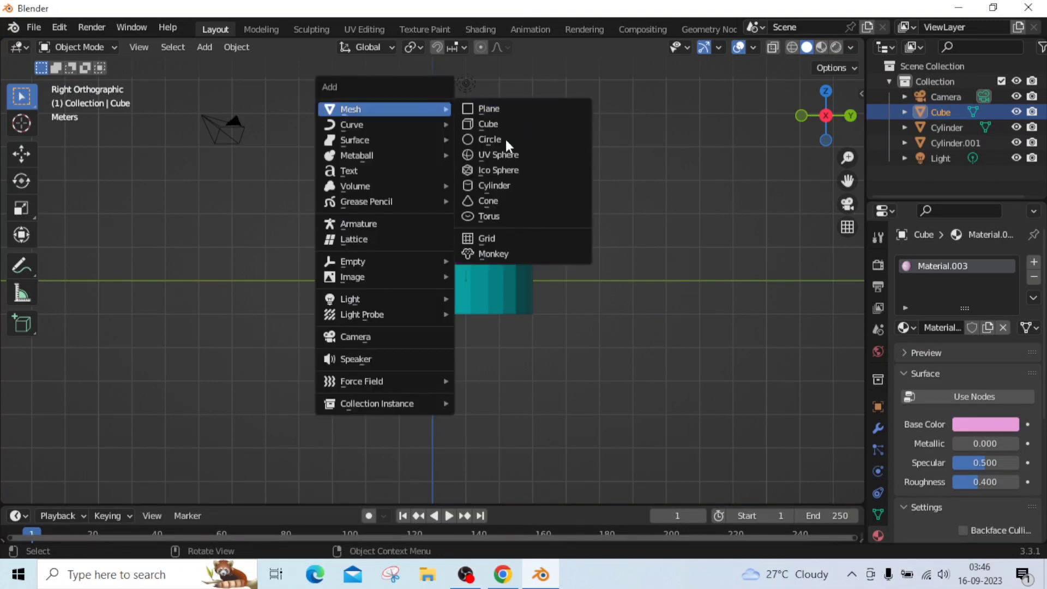
pyautogui.click(493, 155)
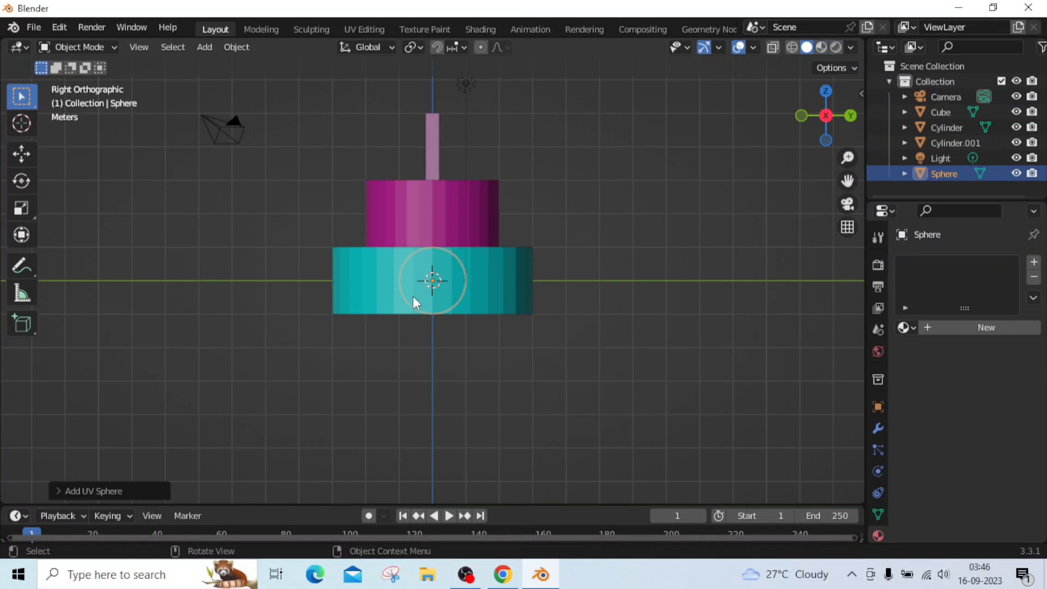
pyautogui.click(879, 406)
pyautogui.click(978, 430)
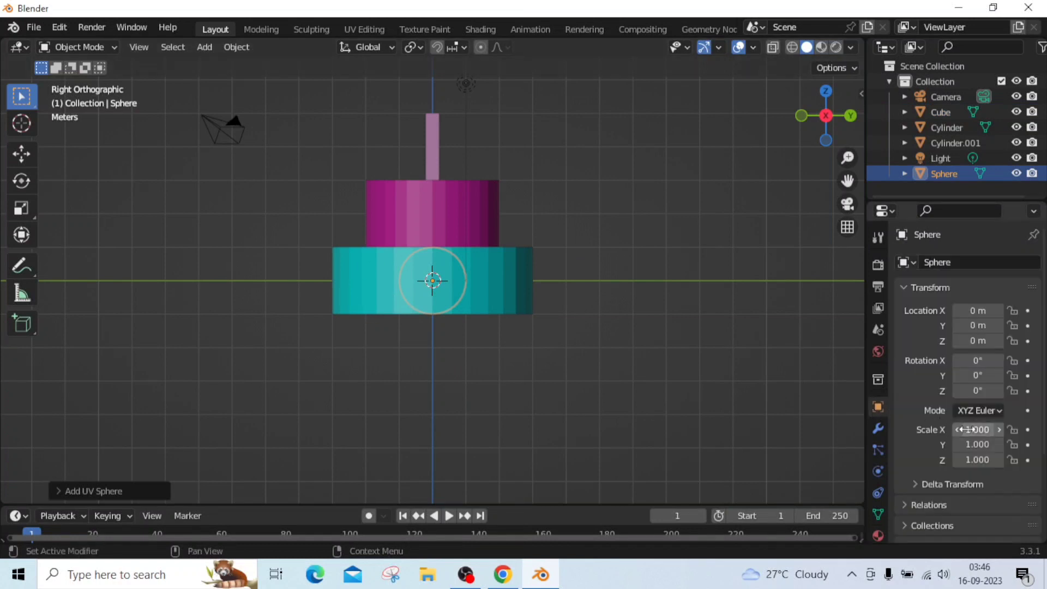
pyautogui.write('0.')
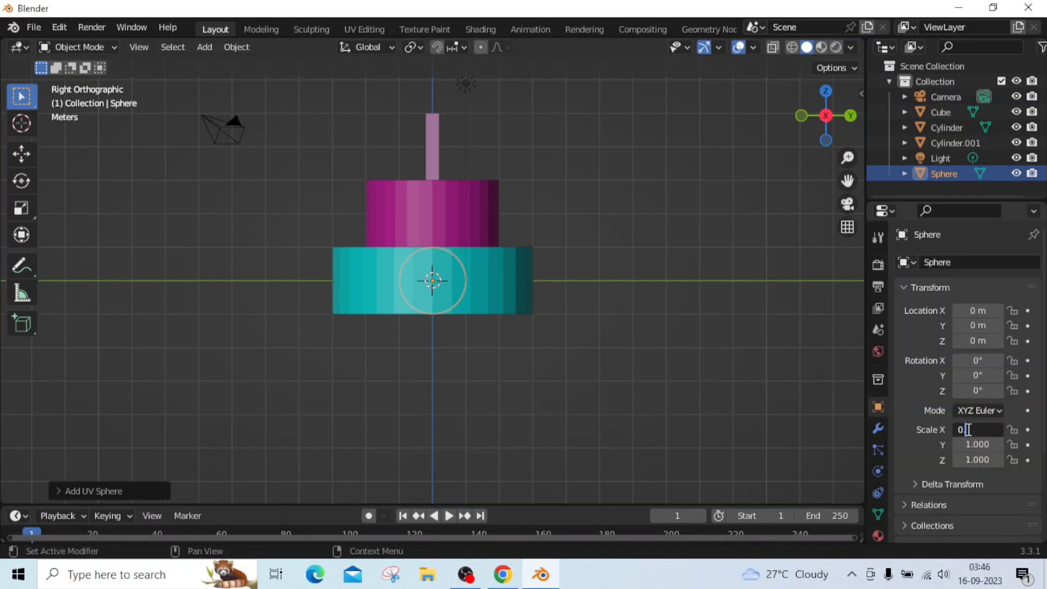
pyautogui.write('2')
pyautogui.press('Return')
pyautogui.click(977, 444)
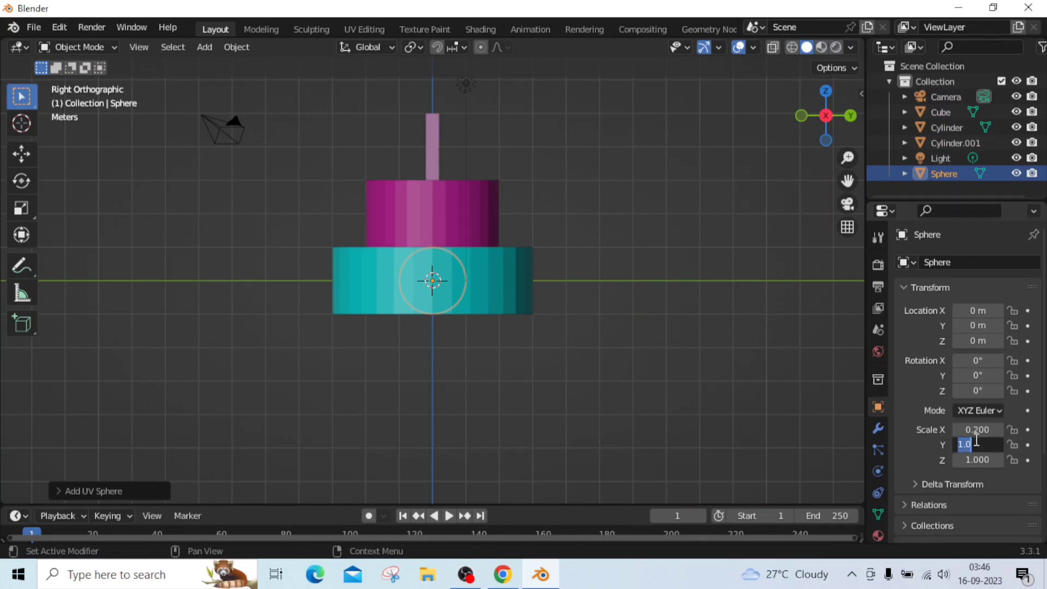
pyautogui.write('0.2')
pyautogui.press('Return')
pyautogui.click(993, 460)
pyautogui.write('0.7')
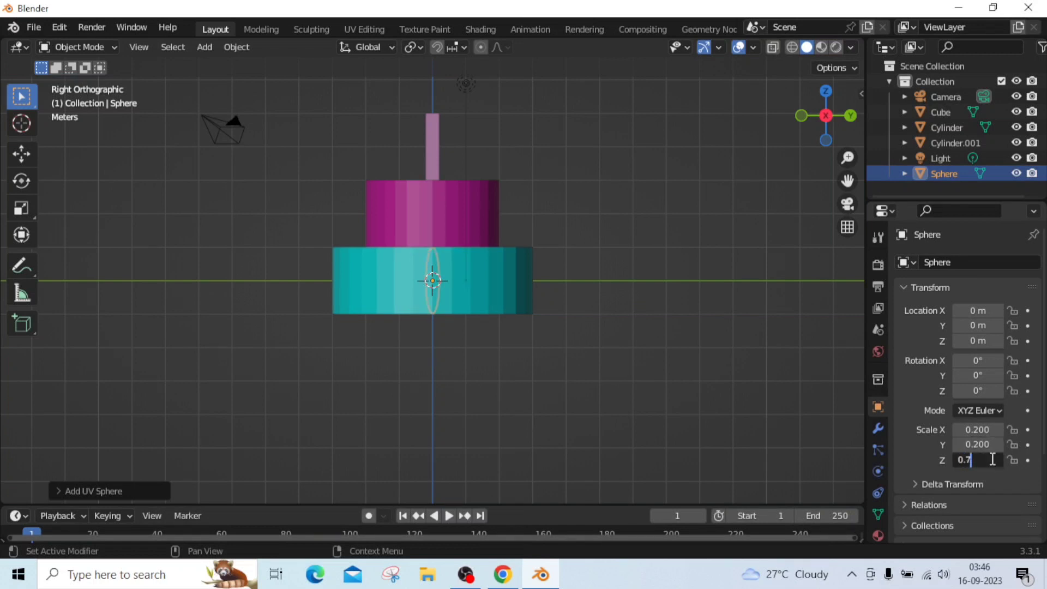
pyautogui.press('Return')
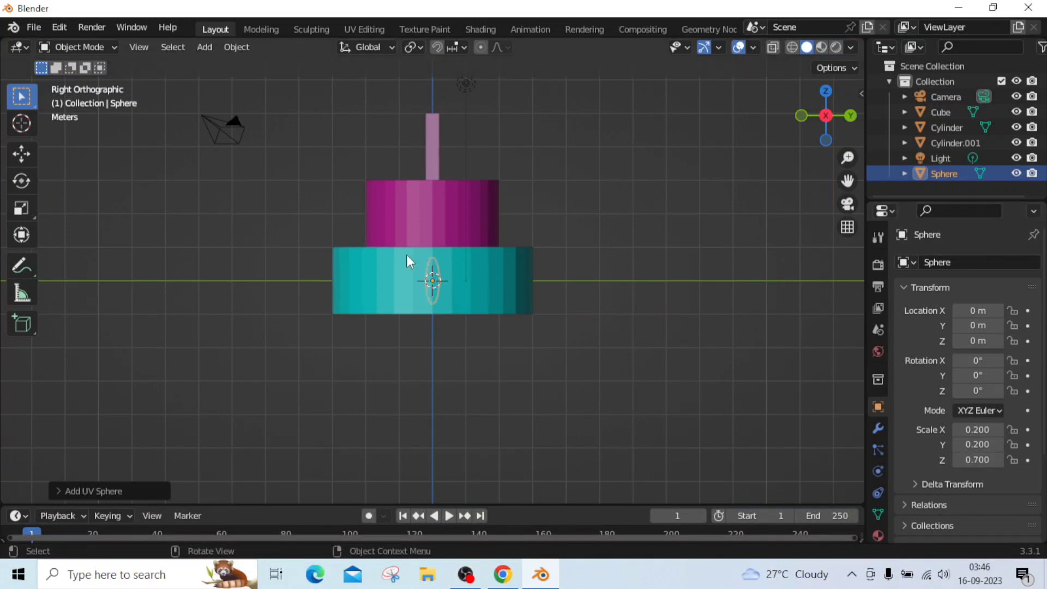
# Set the stretched sphere's Z location to 5.5 m so it sits at the candle's tip
pyautogui.click(984, 341)
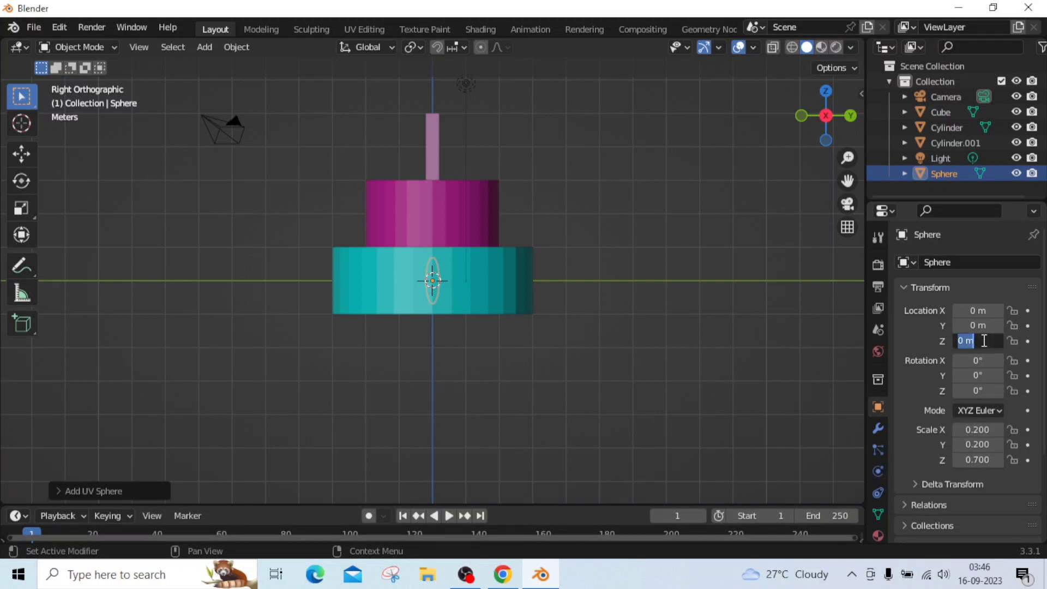
pyautogui.write('5.5')
pyautogui.press('Return')
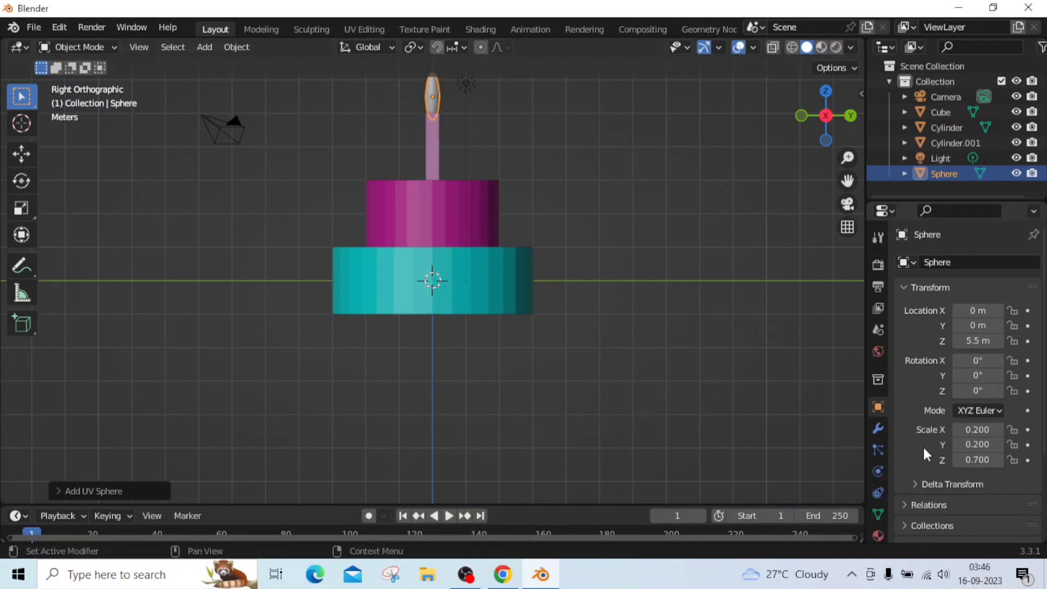
# Give the flame sphere a new material with nodes turned off and an orange base color
pyautogui.click(879, 534)
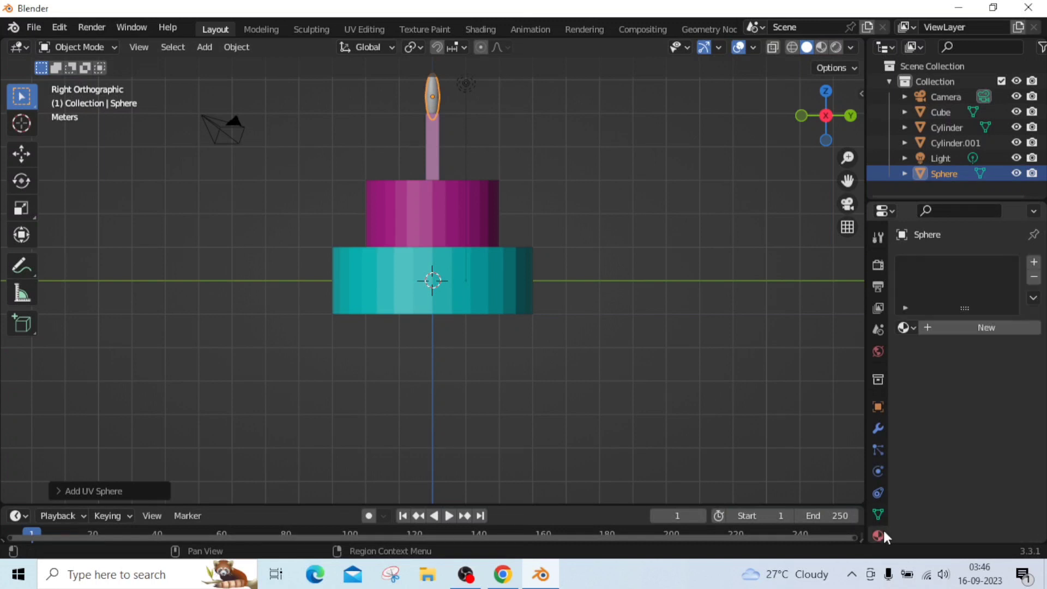
pyautogui.click(953, 325)
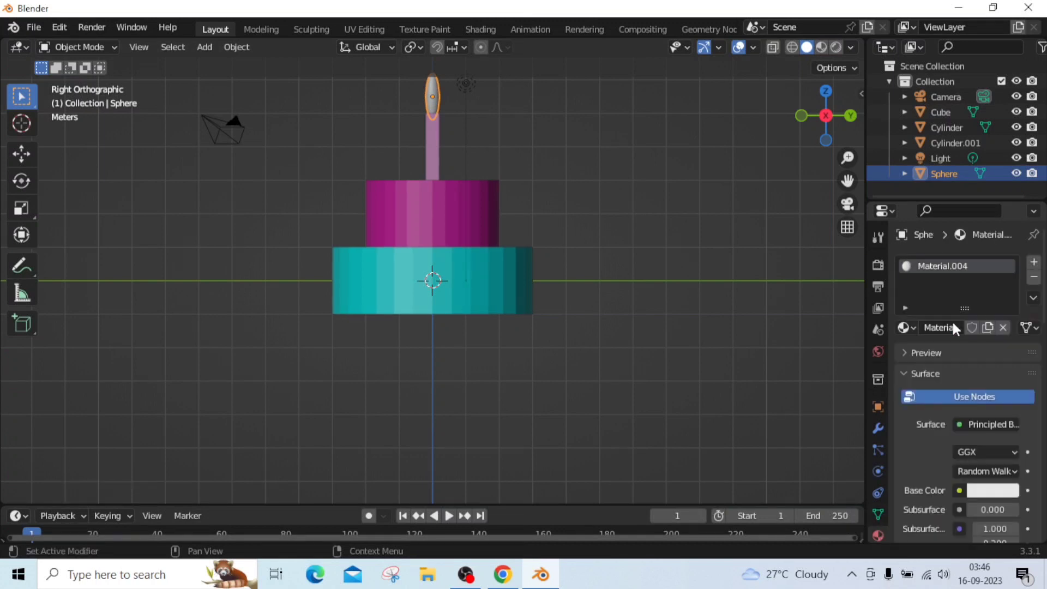
pyautogui.click(945, 396)
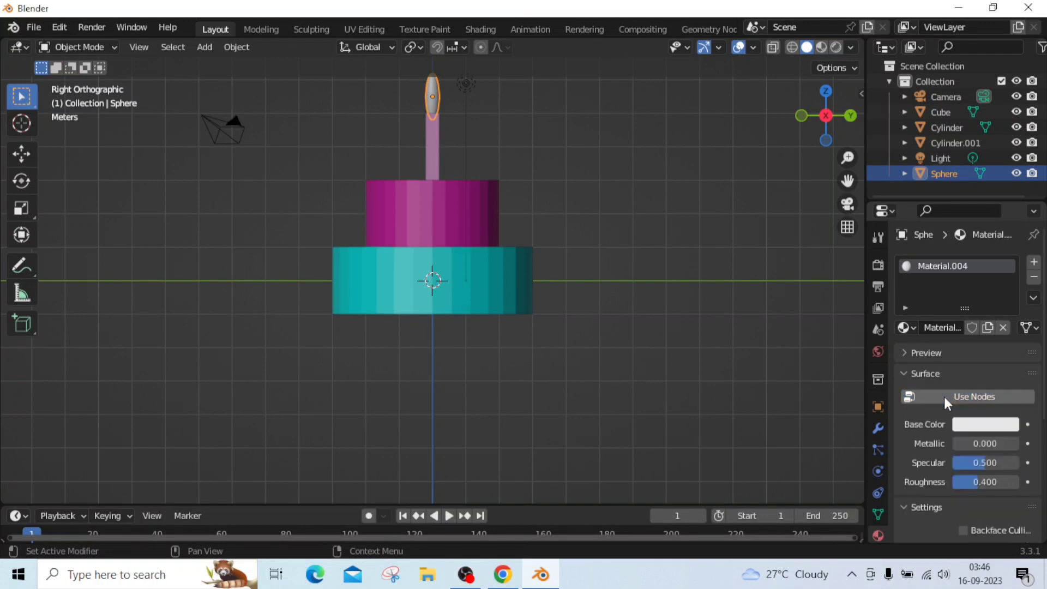
pyautogui.click(967, 426)
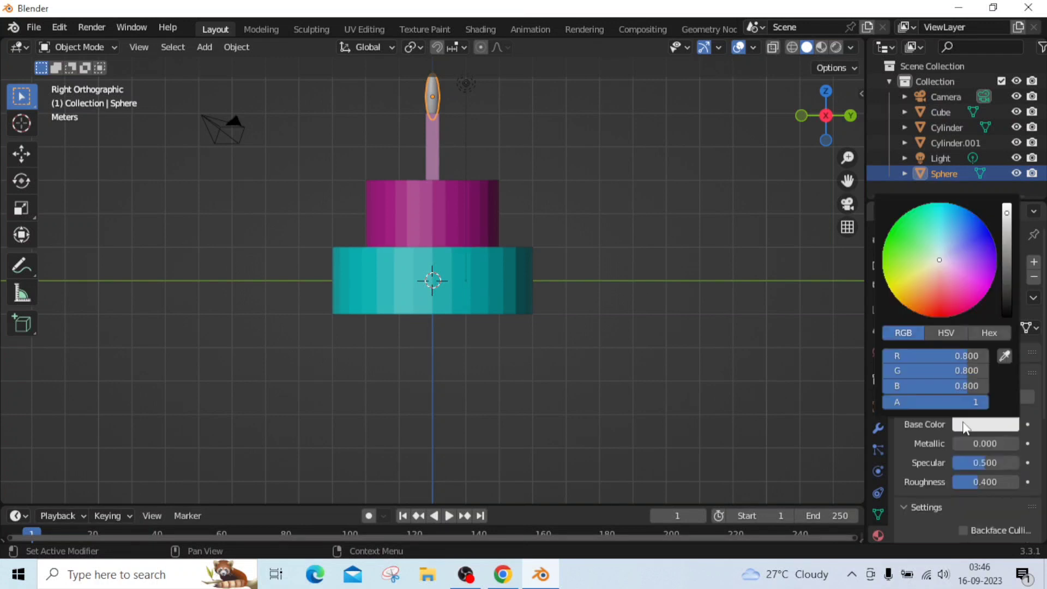
pyautogui.click(939, 309)
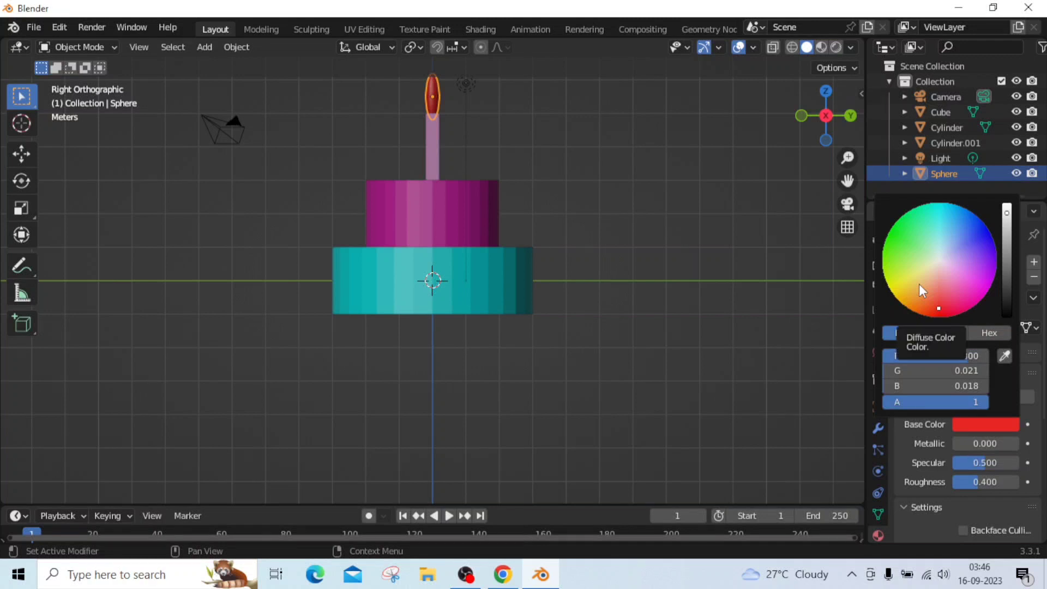
pyautogui.click(925, 304)
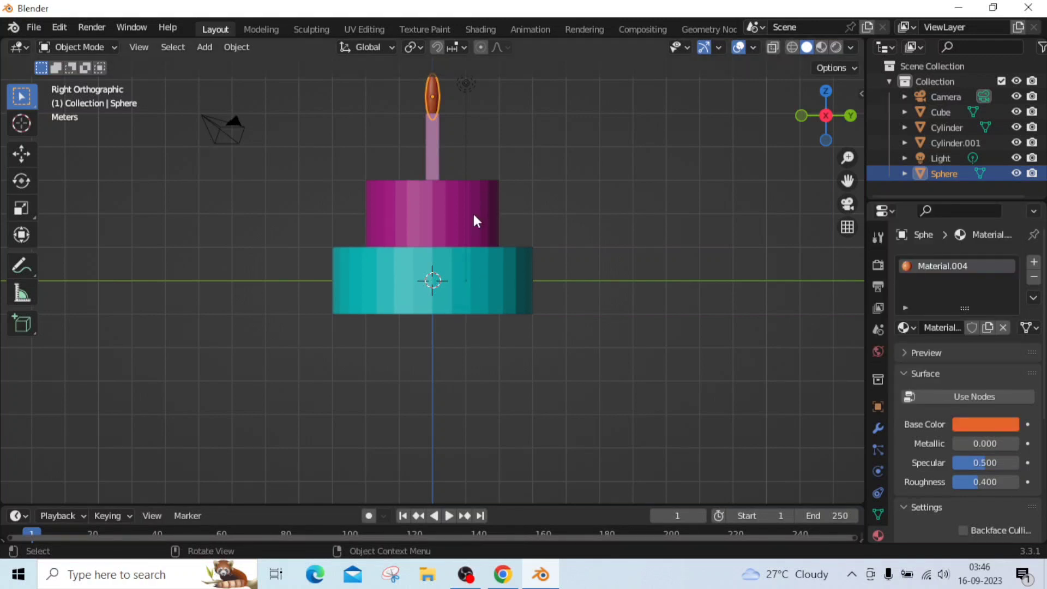
# Examine the tiered cake and its candle from an angled perspective view
pyautogui.click(827, 94)
pyautogui.click(848, 111)
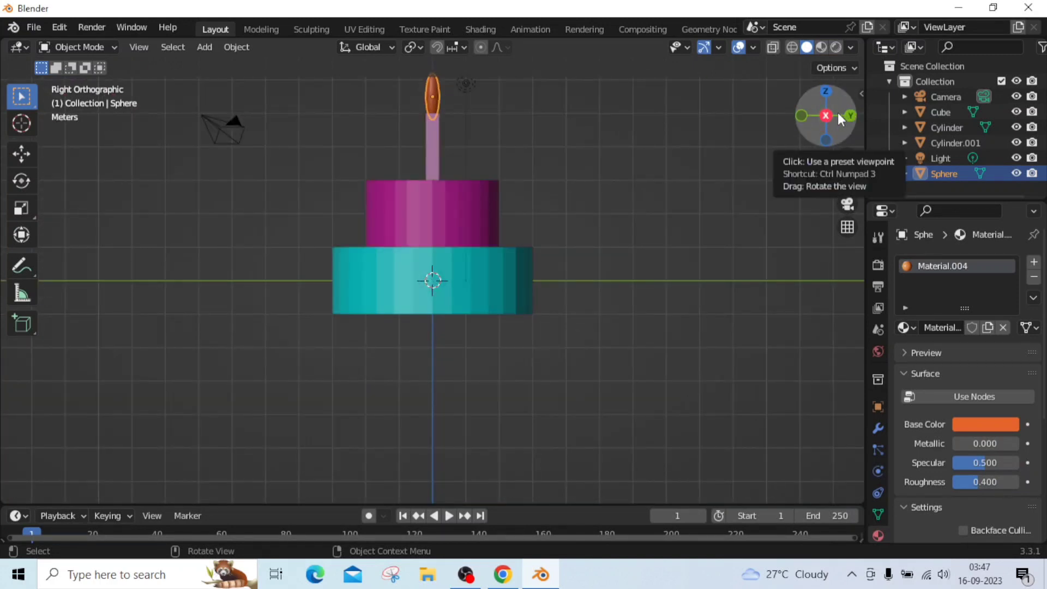
pyautogui.click(849, 112)
pyautogui.moveTo(816, 129)
pyautogui.mouseDown()
pyautogui.moveTo(835, 133)
pyautogui.moveTo(831, 142)
pyautogui.mouseUp()
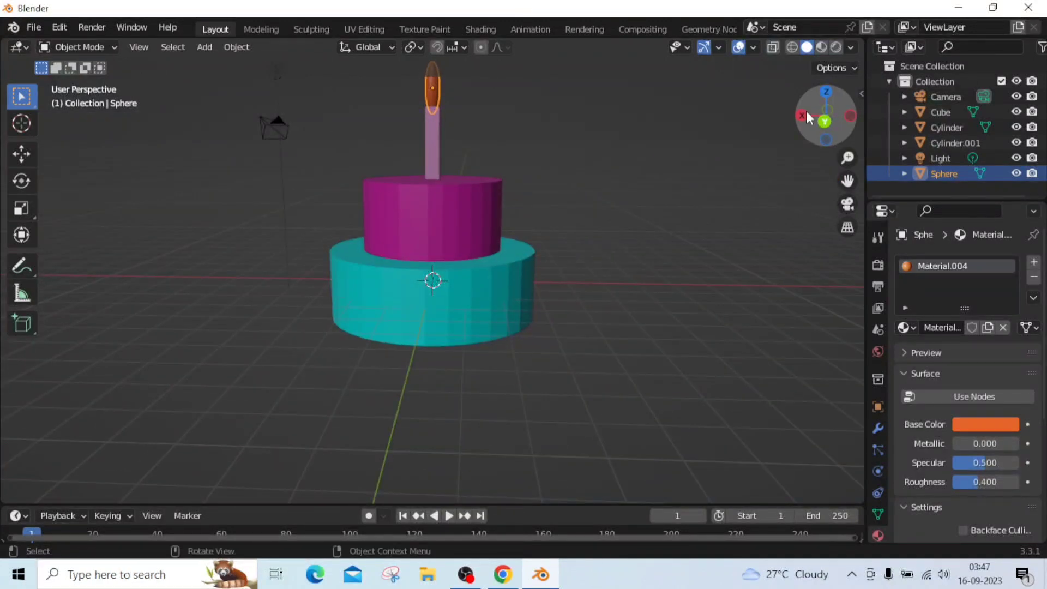